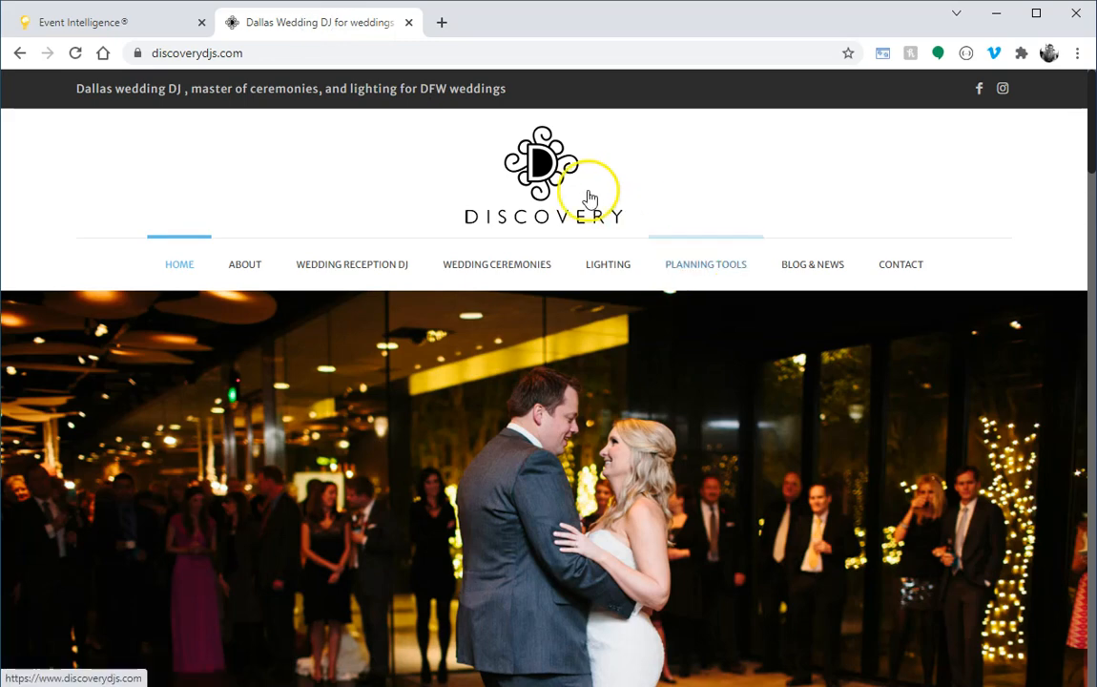
# Look over the home page of the Discovery DJ website, including its logo and styling.
pyautogui.scroll(-10, 780, 448)
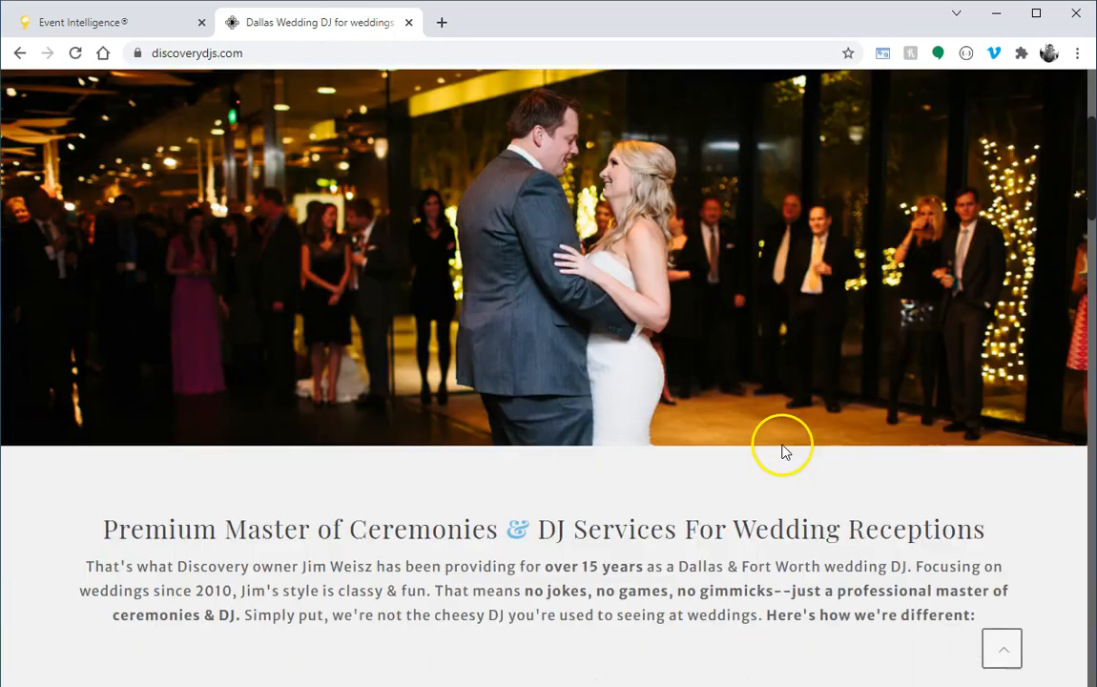
pyautogui.scroll(9, 787, 451)
pyautogui.scroll(2, 787, 451)
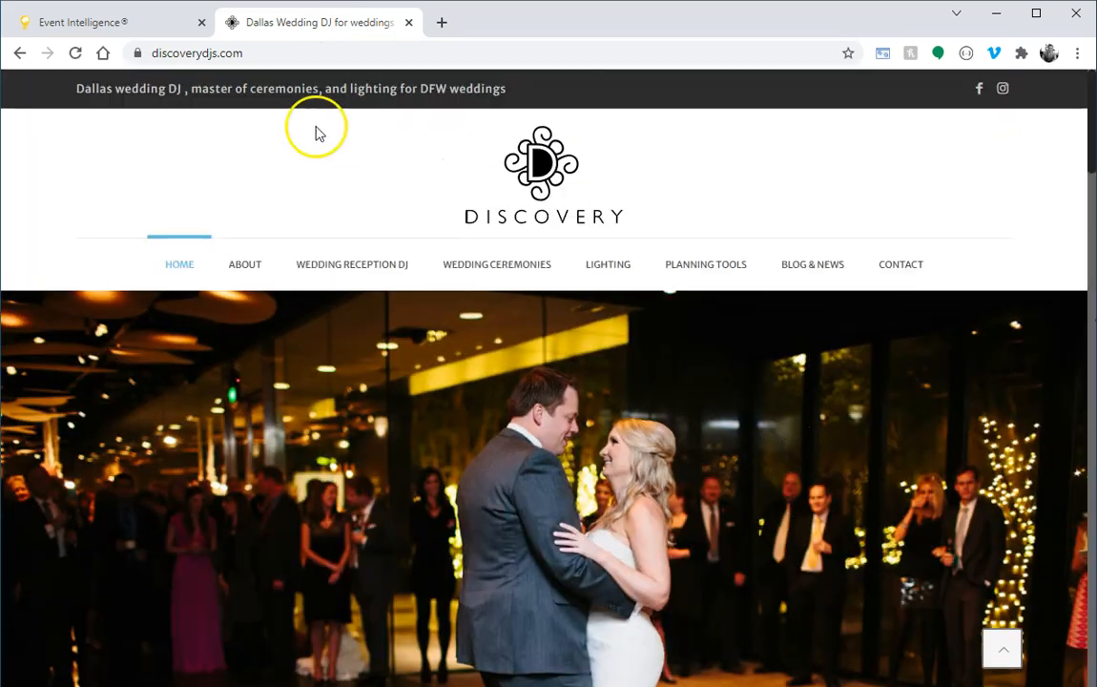
# Switch to Event Intelligence and review the Master Design page from the graphics upload areas through the design preview.
pyautogui.click(115, 20)
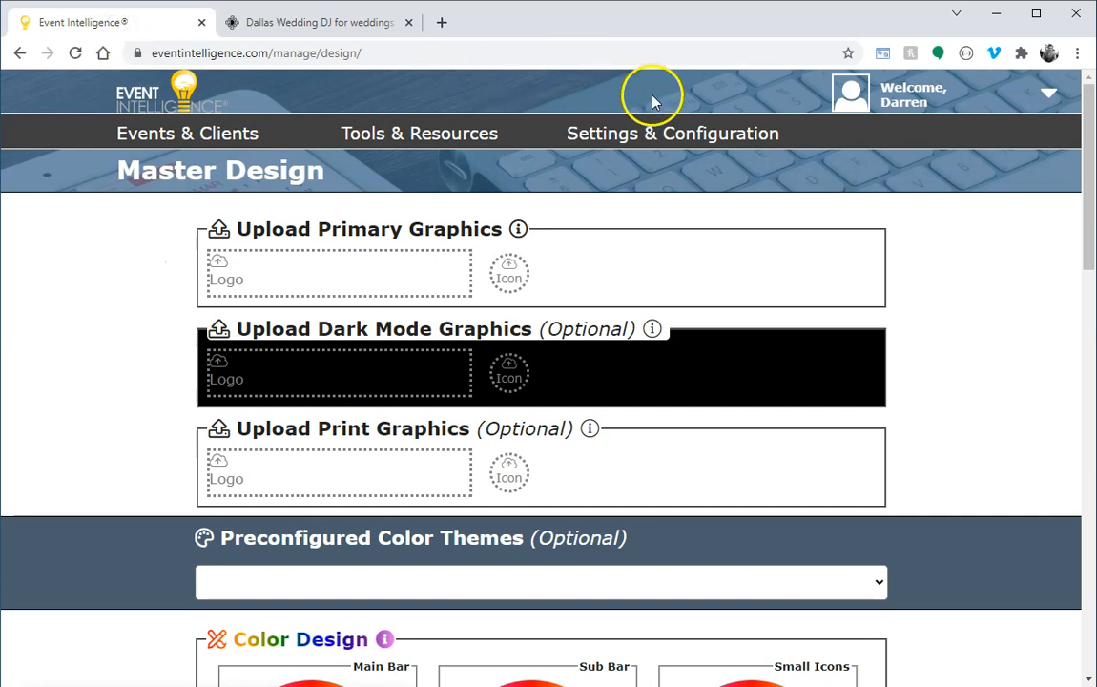
pyautogui.moveTo(602, 145)
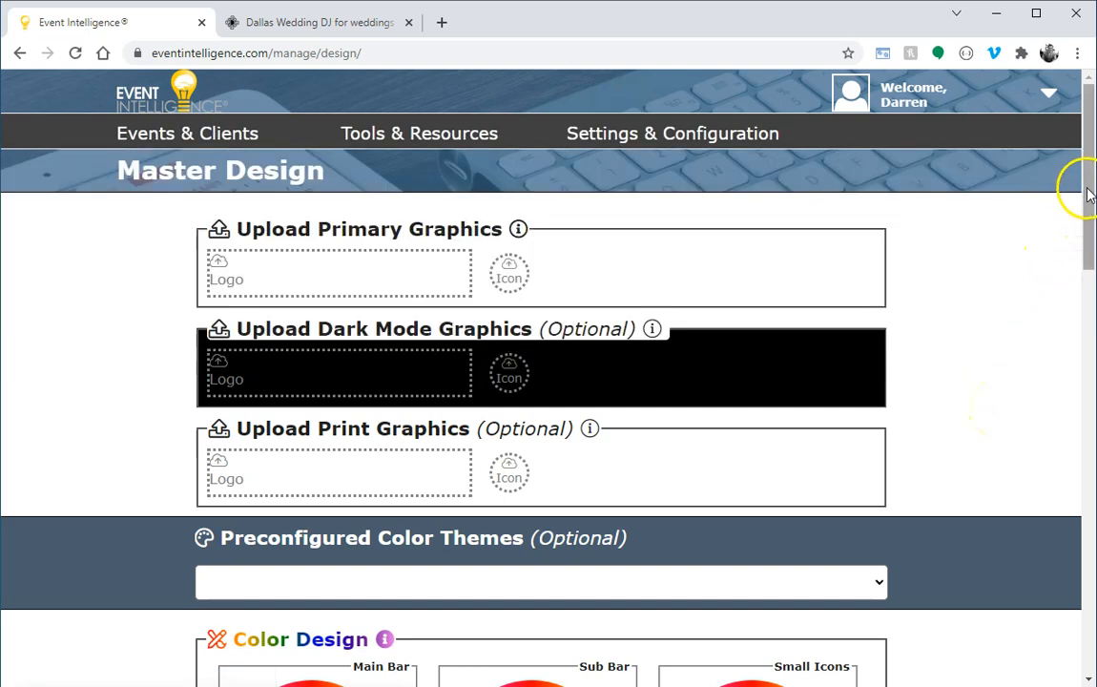
pyautogui.moveTo(1089, 173); pyautogui.dragTo(1090, 177)
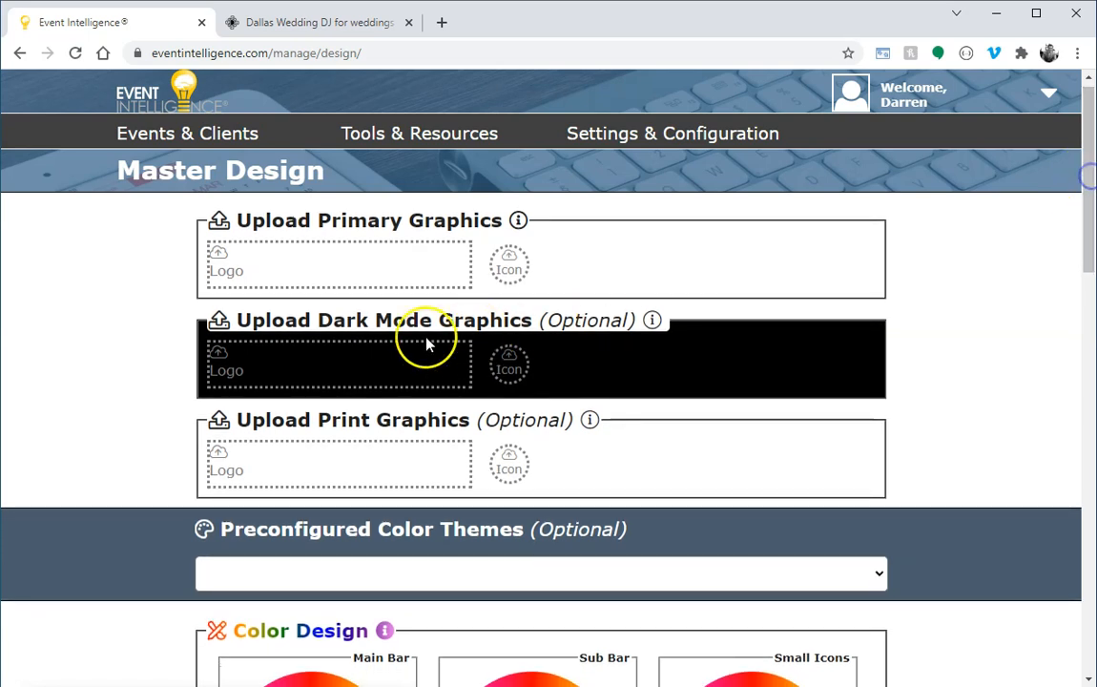
pyautogui.moveTo(1083, 241); pyautogui.dragTo(1066, 599)
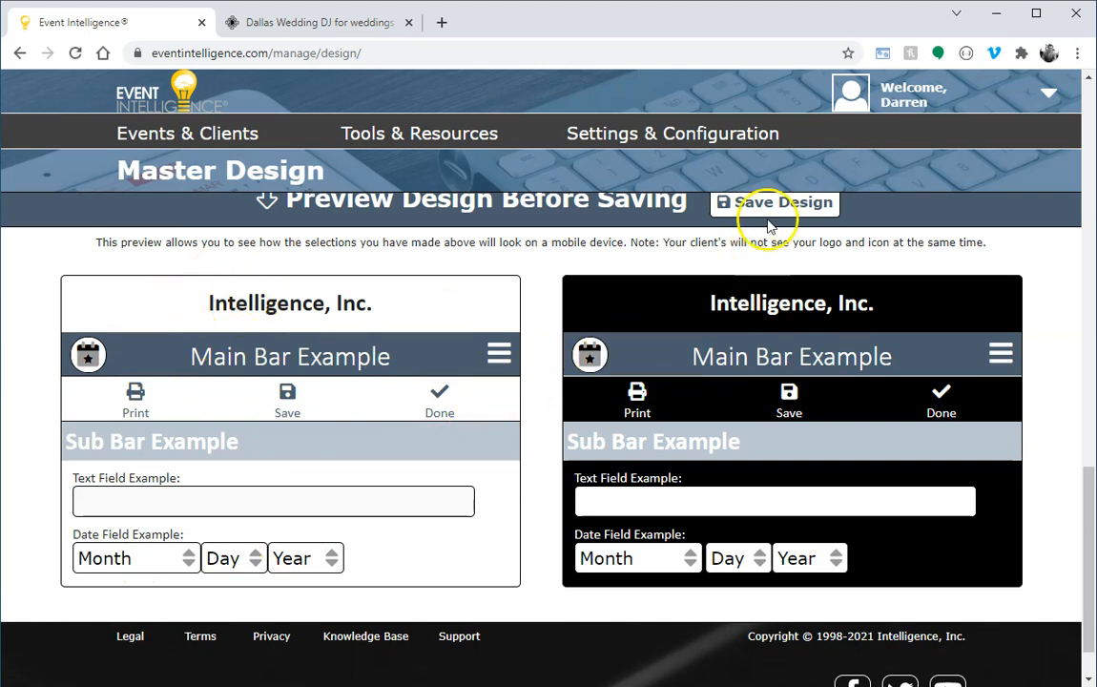
pyautogui.moveTo(1090, 528); pyautogui.dragTo(1091, 134)
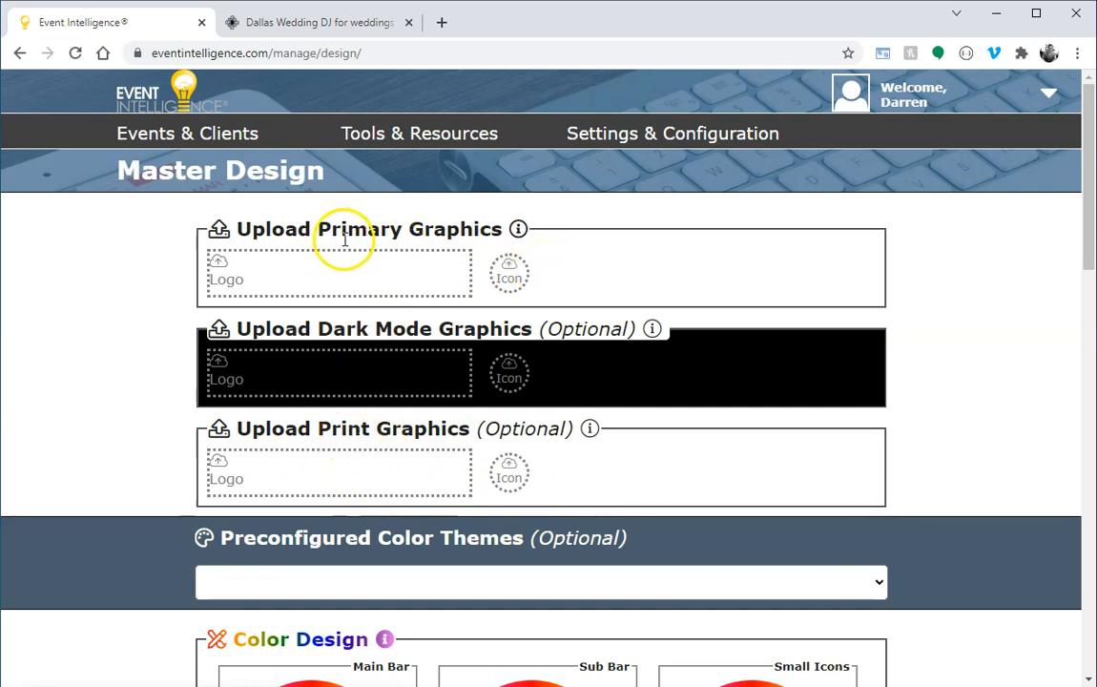
# Upload Discovery Logo.png and Discovery Icon.png as the primary logo and icon, consulting the primary graphics guidelines in between.
pyautogui.click(224, 276)
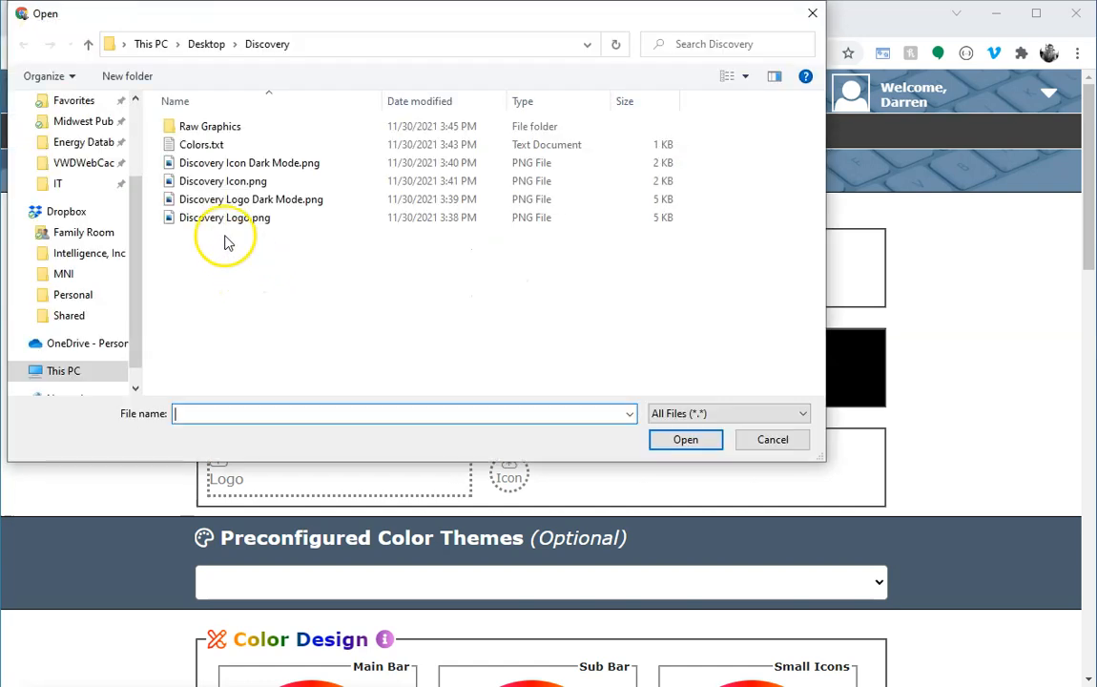
pyautogui.doubleClick(224, 223)
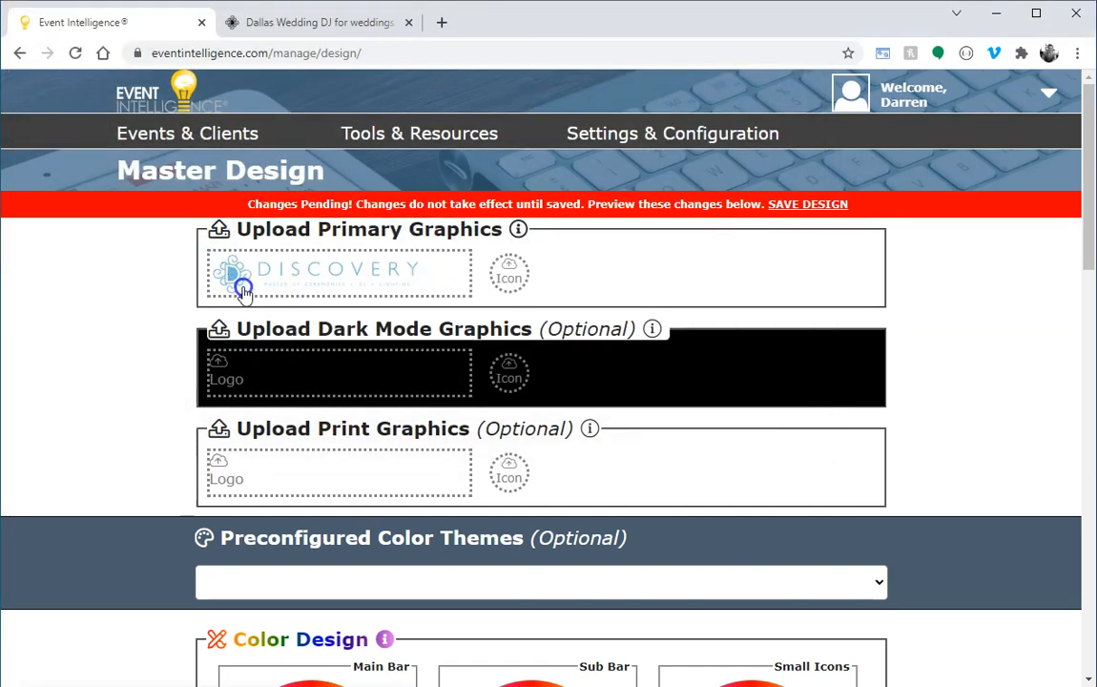
pyautogui.click(519, 233)
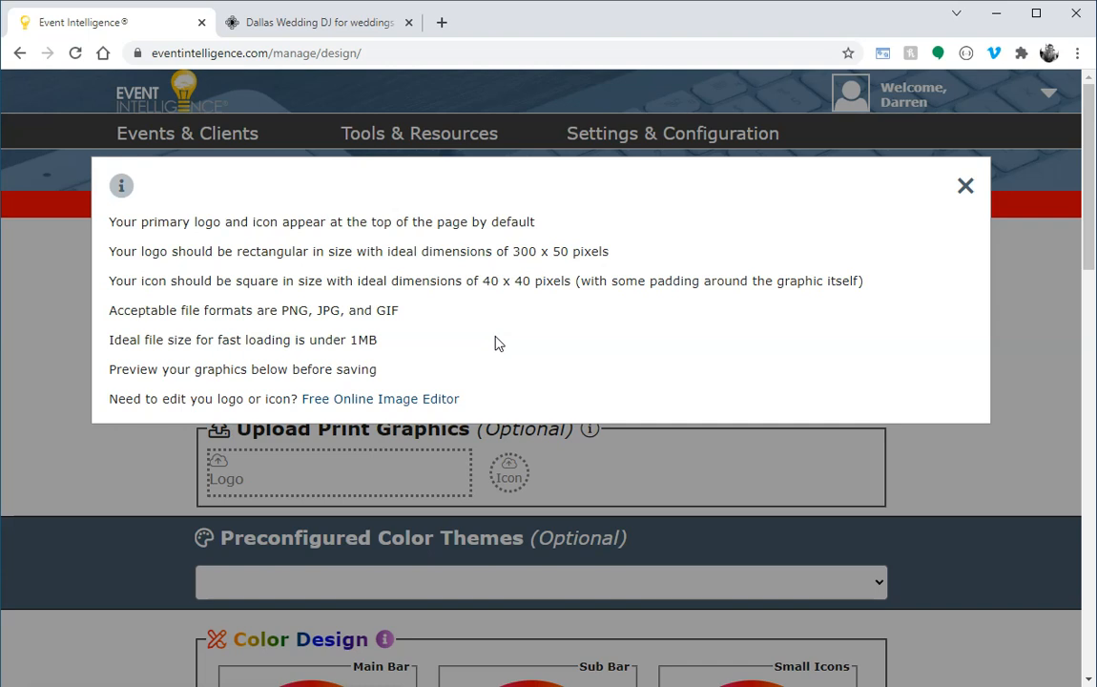
pyautogui.click(382, 403)
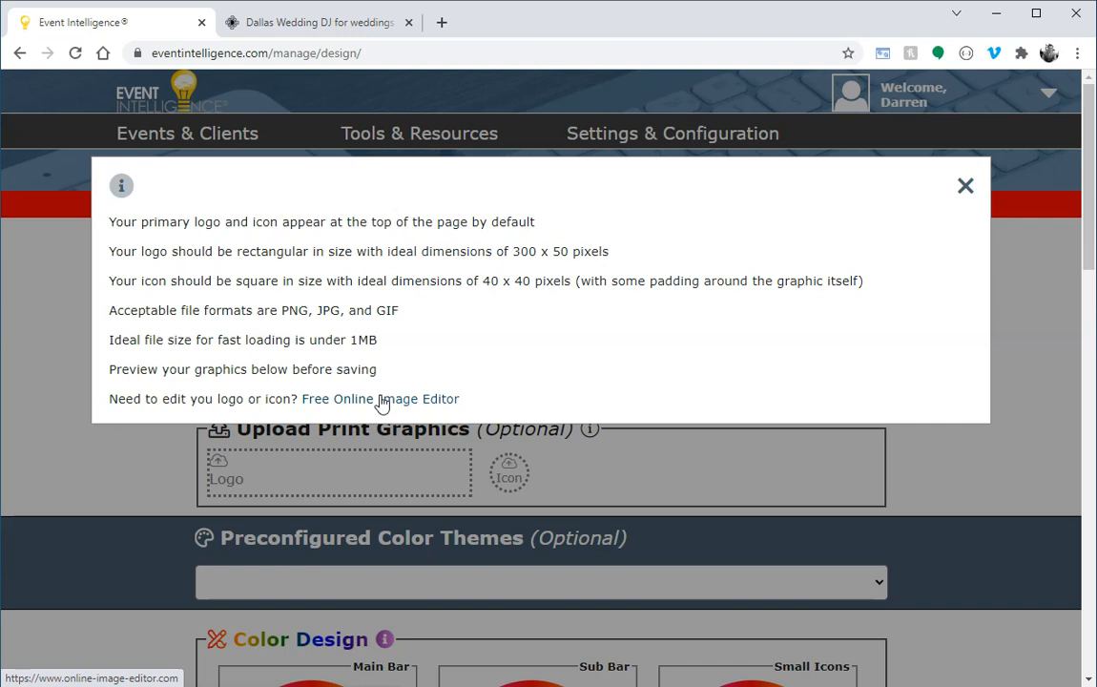
pyautogui.click(964, 187)
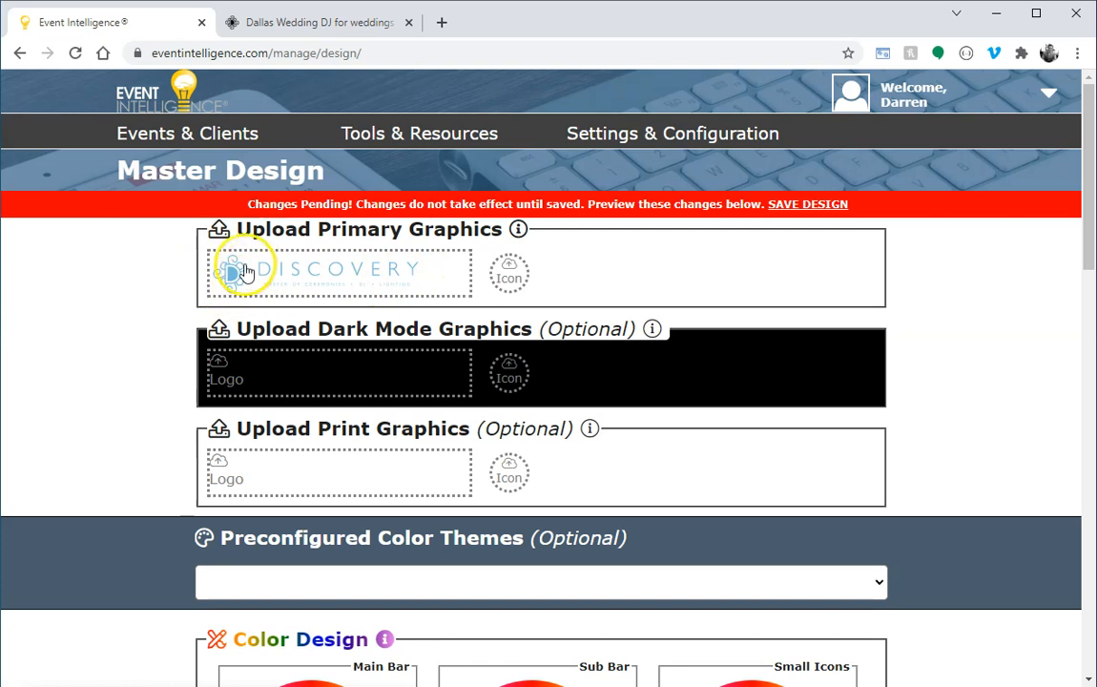
pyautogui.click(512, 275)
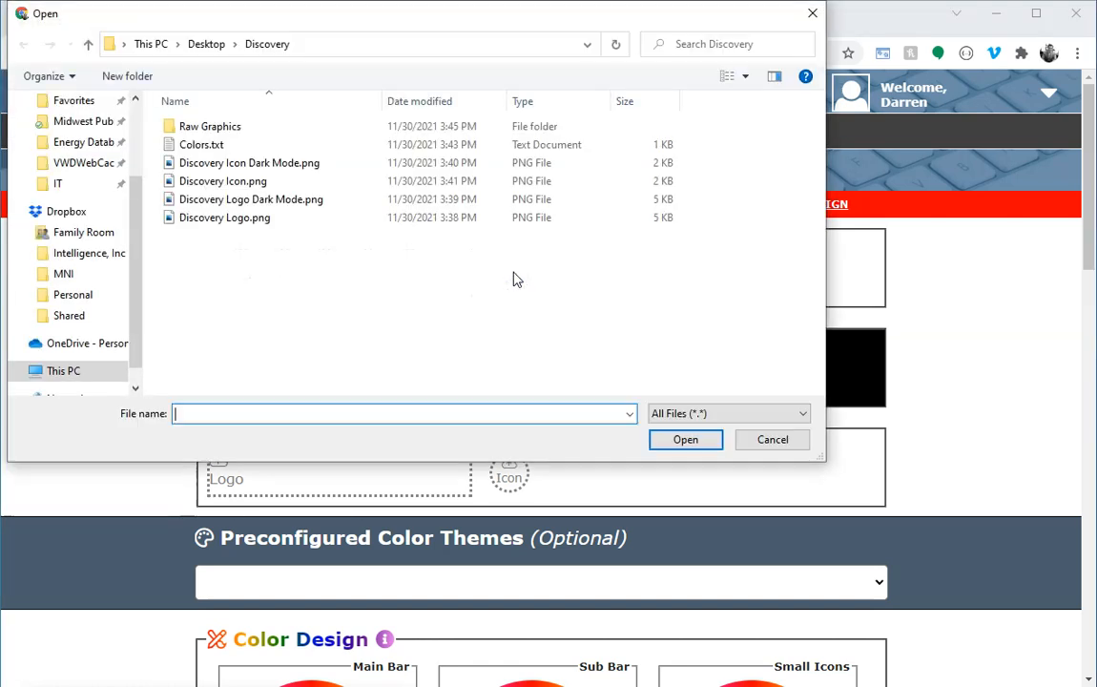
pyautogui.doubleClick(233, 181)
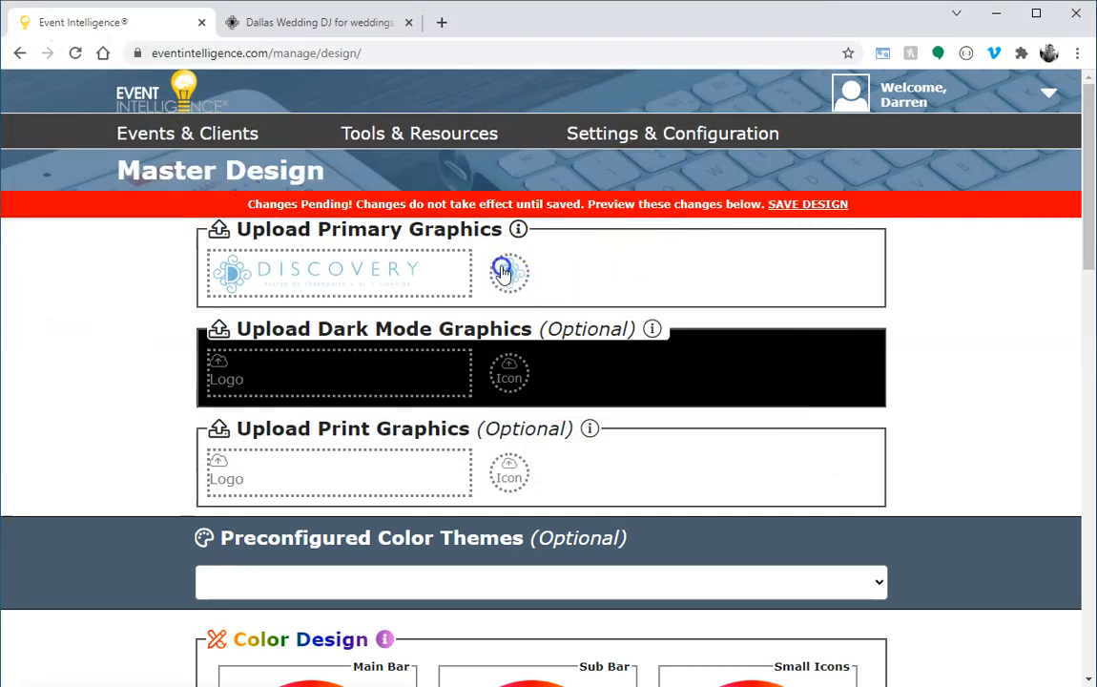
# Upload Discovery Logo Dark Mode.png and Discovery Icon Dark Mode.png as the dark mode logo and icon.
pyautogui.click(286, 386)
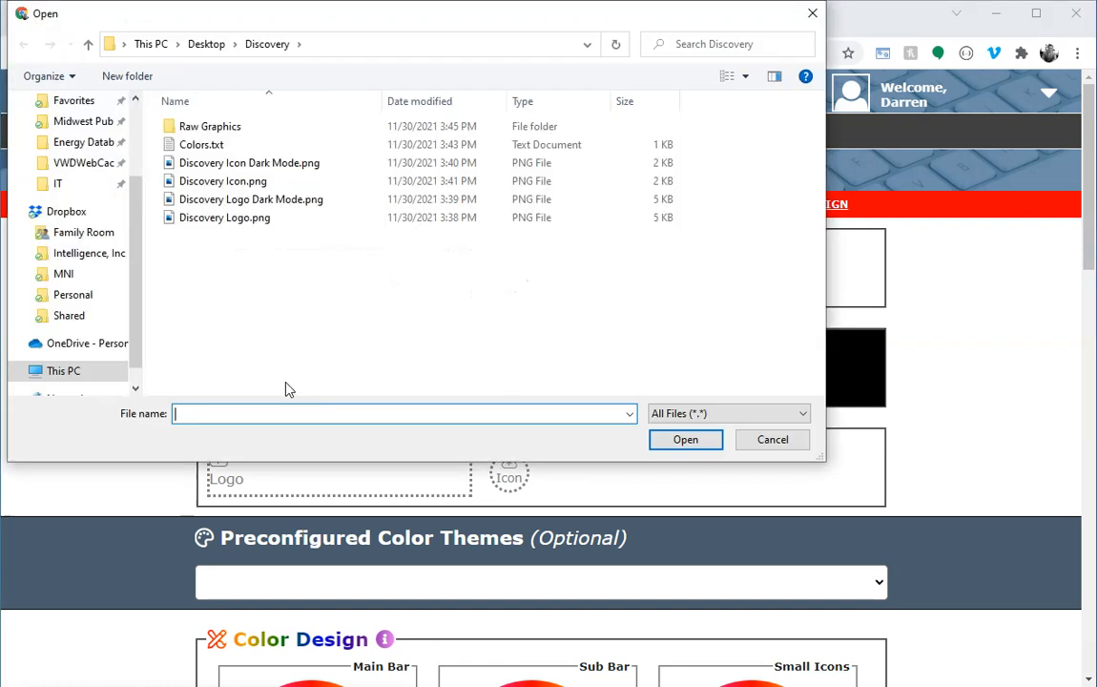
pyautogui.click(265, 201)
pyautogui.doubleClick(266, 202)
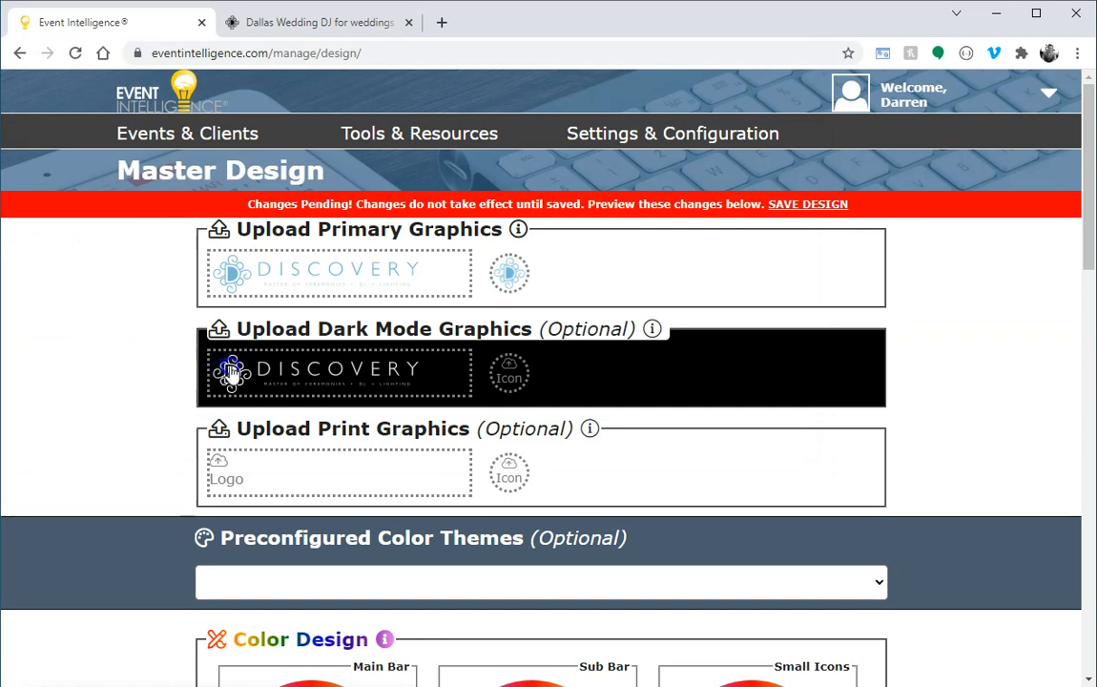
pyautogui.click(510, 372)
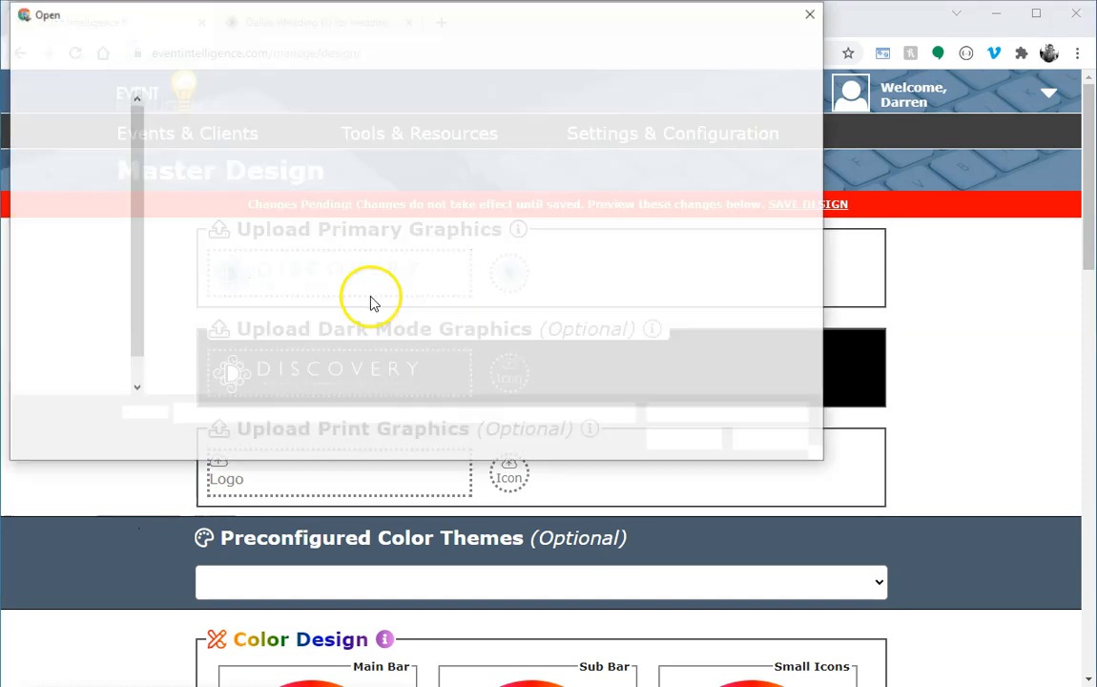
pyautogui.doubleClick(260, 163)
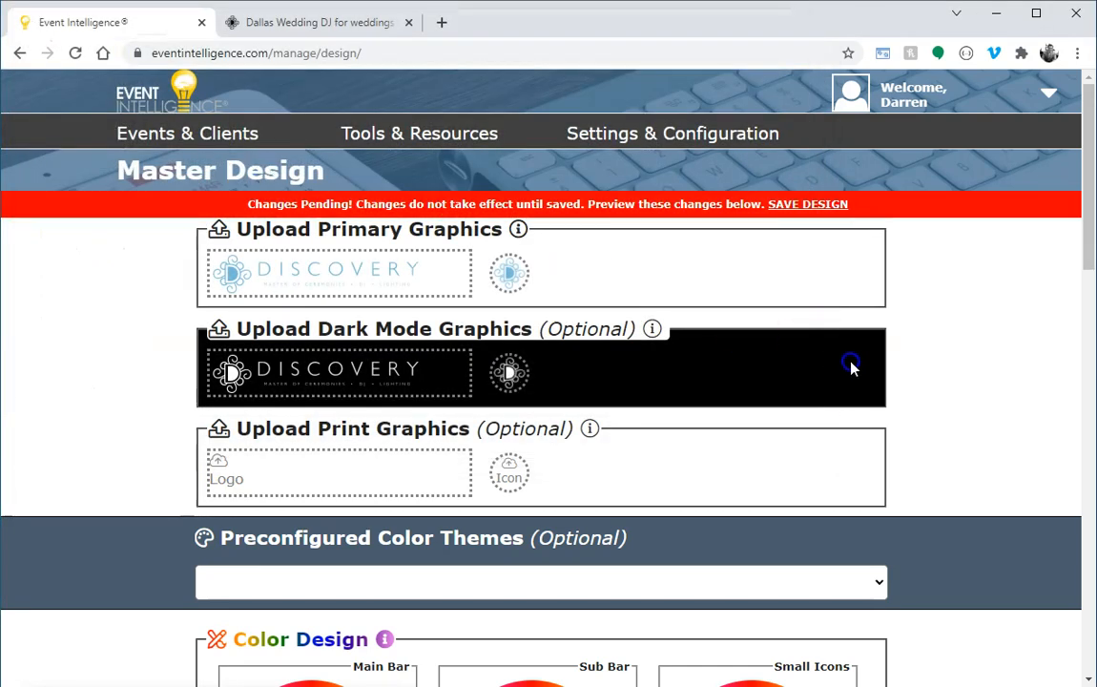
# Upload Discovery Logo.png and Discovery Icon.png as the print logo and icon.
pyautogui.click(420, 466)
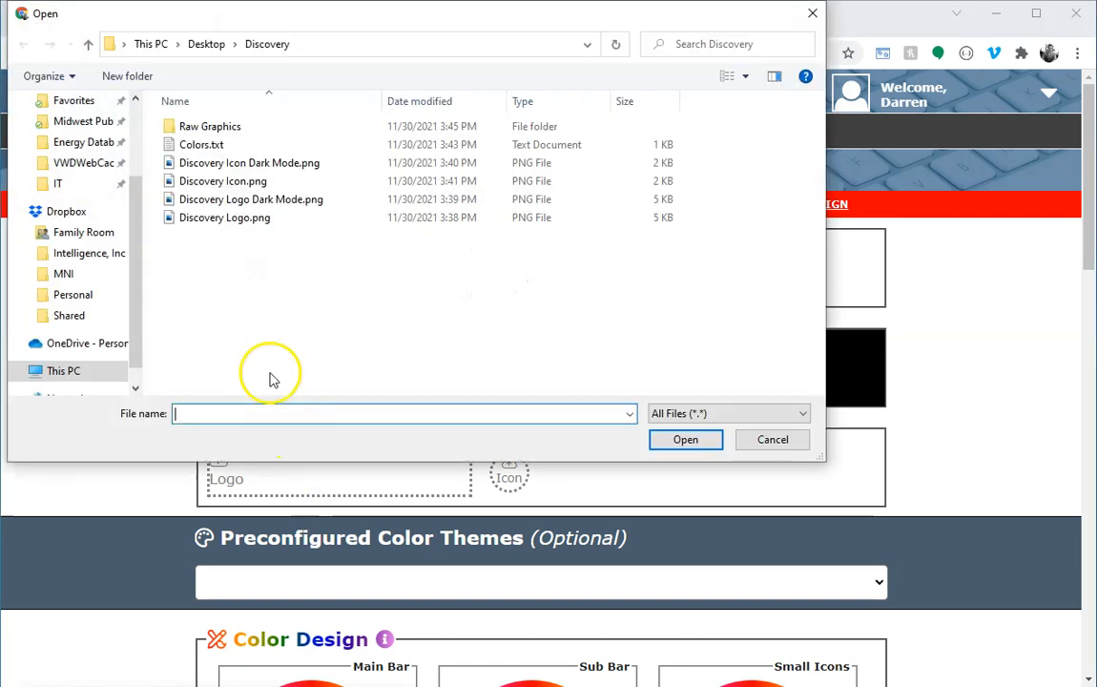
pyautogui.doubleClick(248, 225)
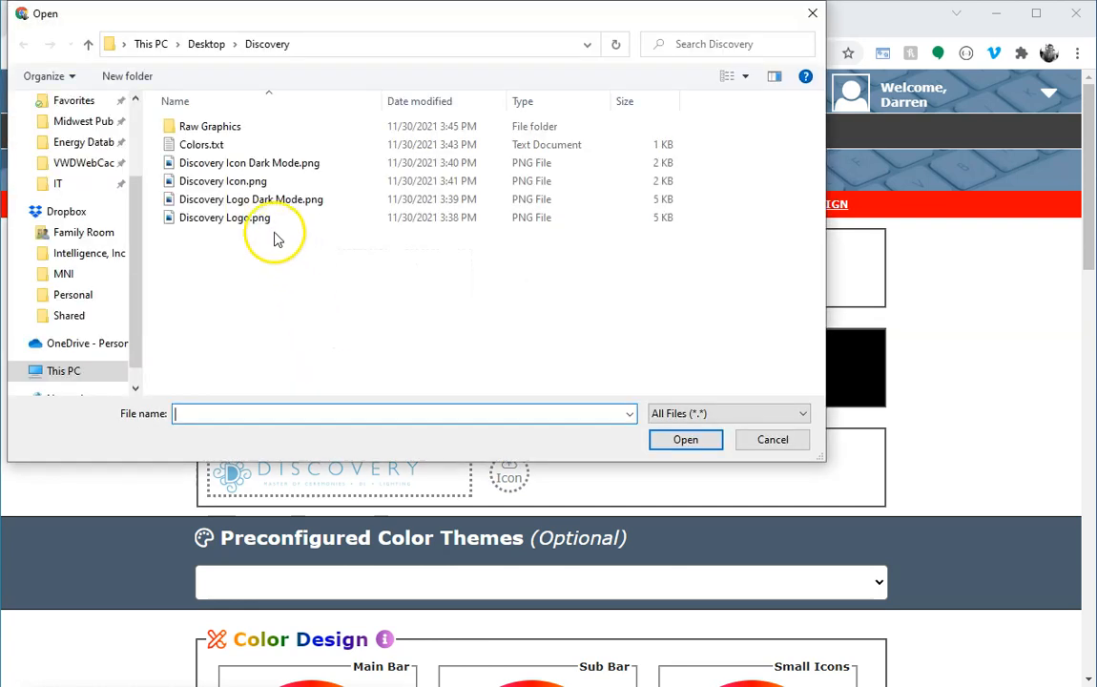
pyautogui.doubleClick(233, 187)
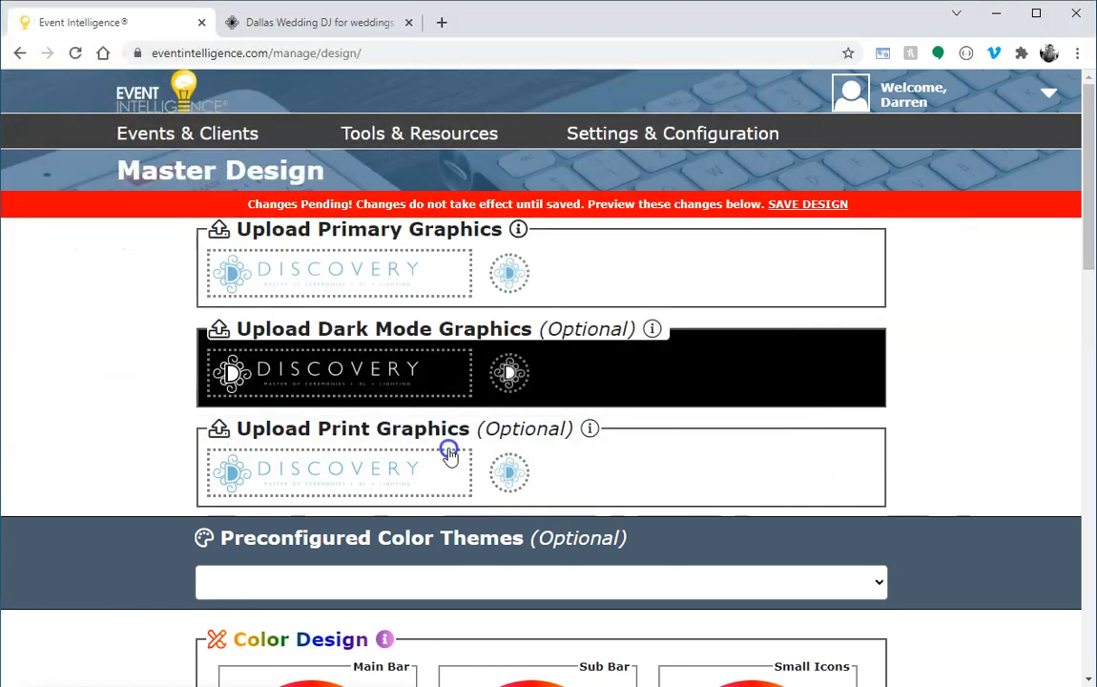
# Check the uploaded logos and icons in the light and dark mobile design previews.
pyautogui.moveTo(1085, 167); pyautogui.dragTo(1078, 528)
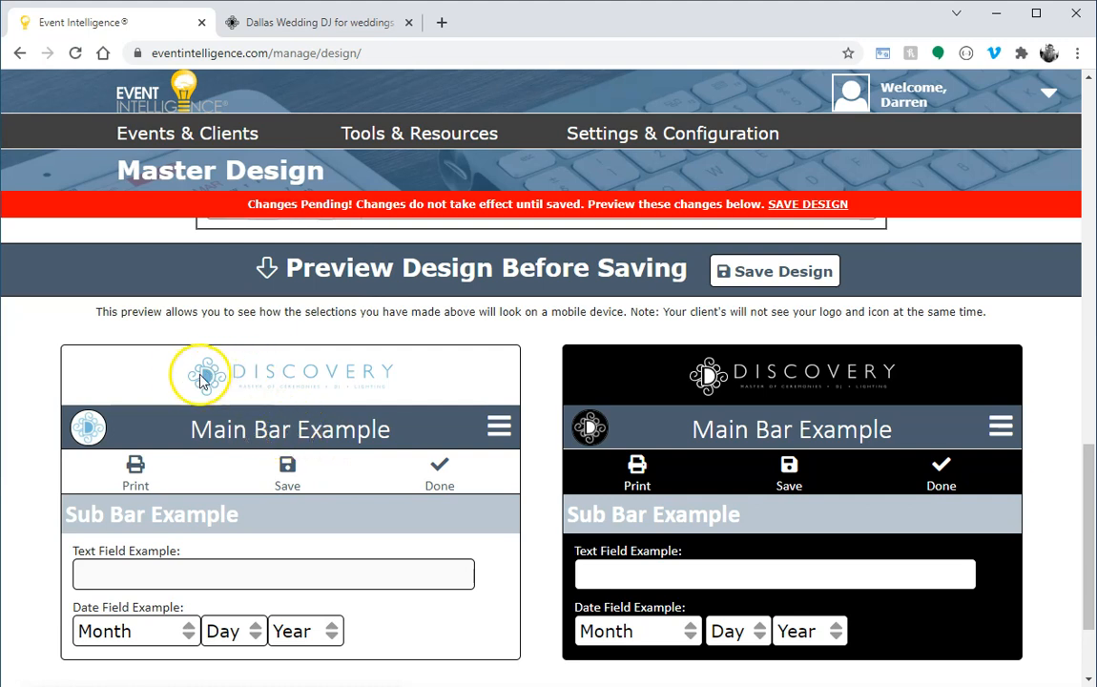
pyautogui.scroll(-1, 410, 405)
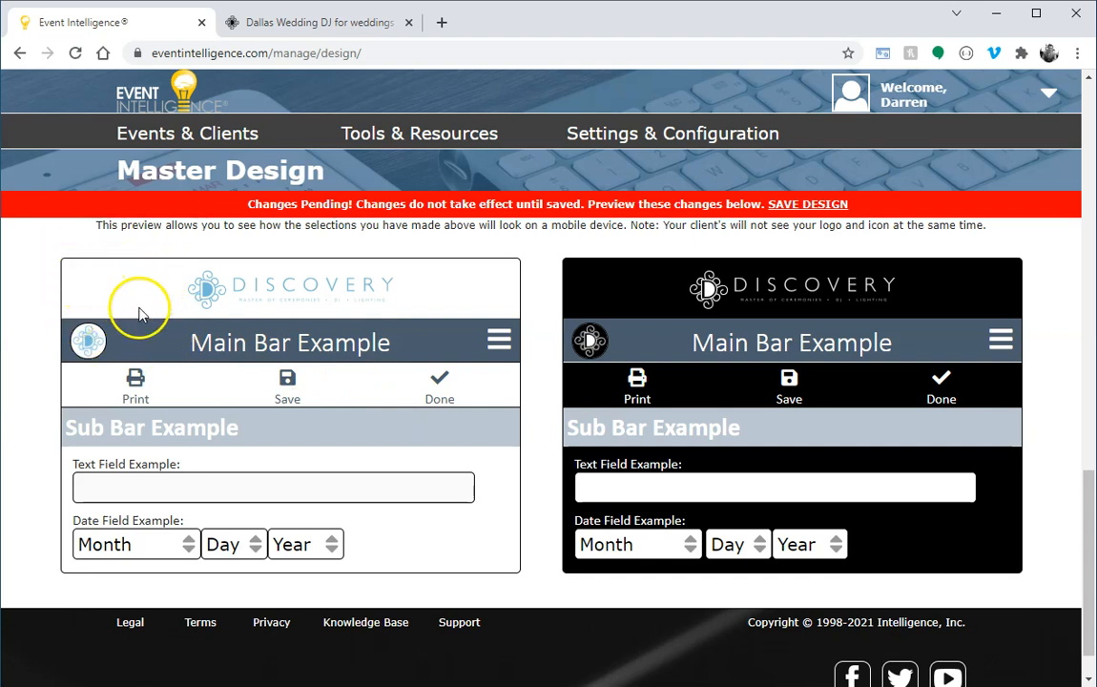
# Try the red main bar color #fa191c for the light design and check it in the mobile preview.
pyautogui.moveTo(1089, 503); pyautogui.dragTo(1090, 225)
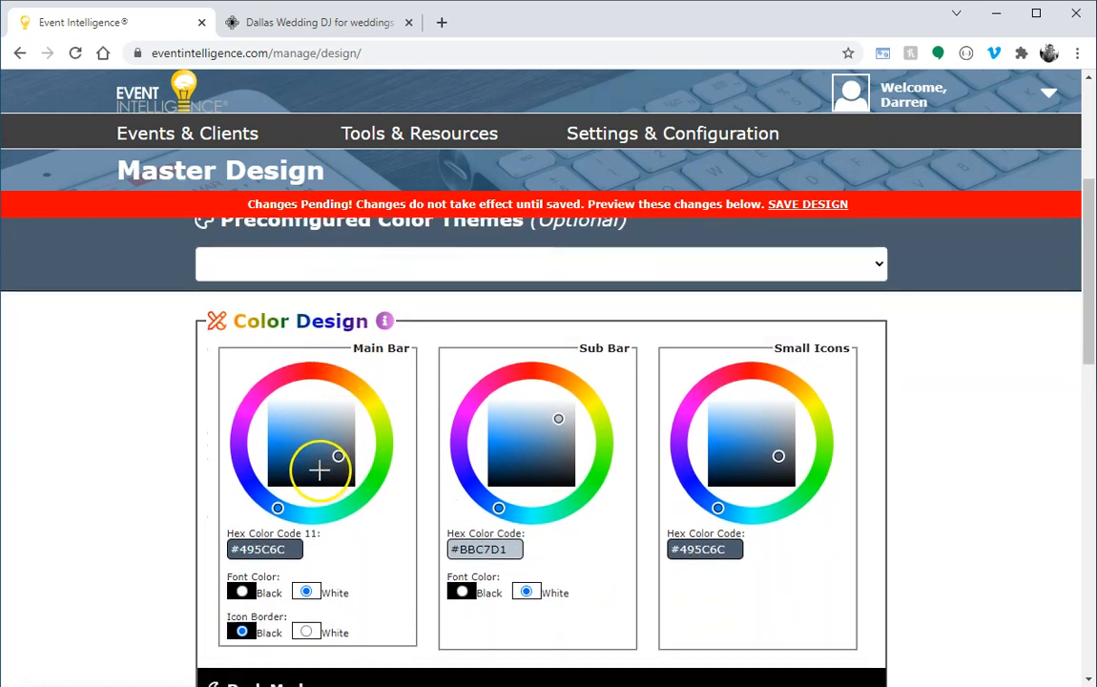
pyautogui.moveTo(323, 451)
pyautogui.mouseDown()
pyautogui.moveTo(308, 444)
pyautogui.moveTo(348, 405)
pyautogui.moveTo(274, 440)
pyautogui.moveTo(316, 467)
pyautogui.moveTo(293, 421)
pyautogui.moveTo(327, 376)
pyautogui.moveTo(338, 381)
pyautogui.moveTo(326, 443)
pyautogui.moveTo(291, 413)
pyautogui.mouseUp()
pyautogui.moveTo(304, 368); pyautogui.dragTo(310, 371)
pyautogui.moveTo(301, 413); pyautogui.dragTo(269, 437)
pyautogui.scroll(-5, 852, 461)
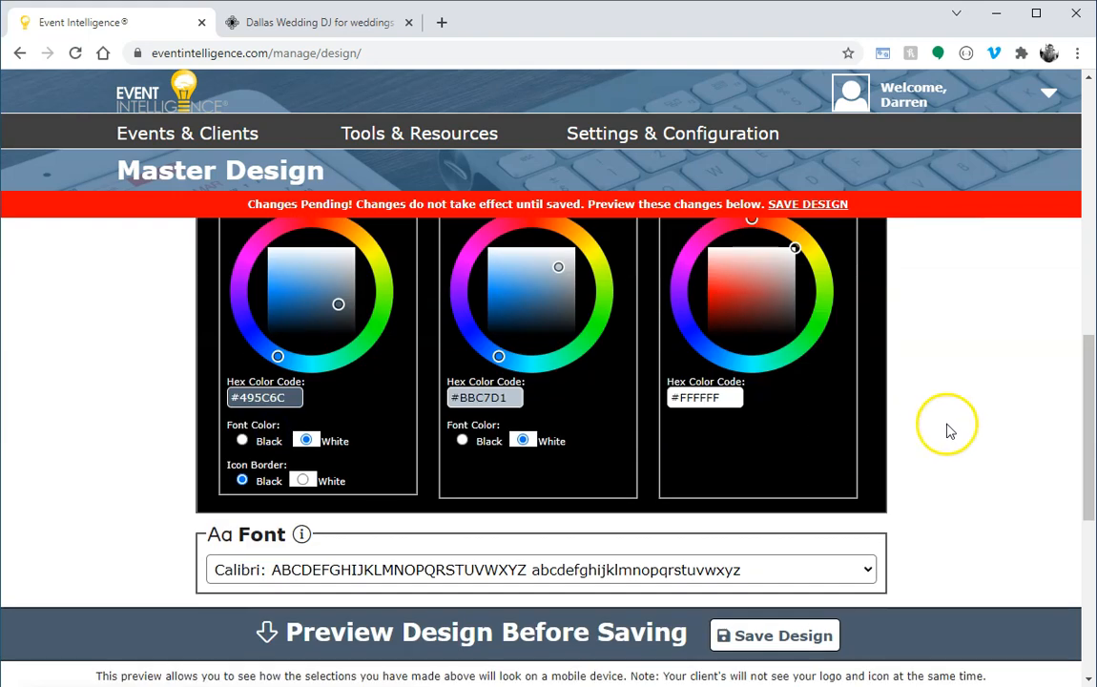
pyautogui.scroll(-4, 948, 431)
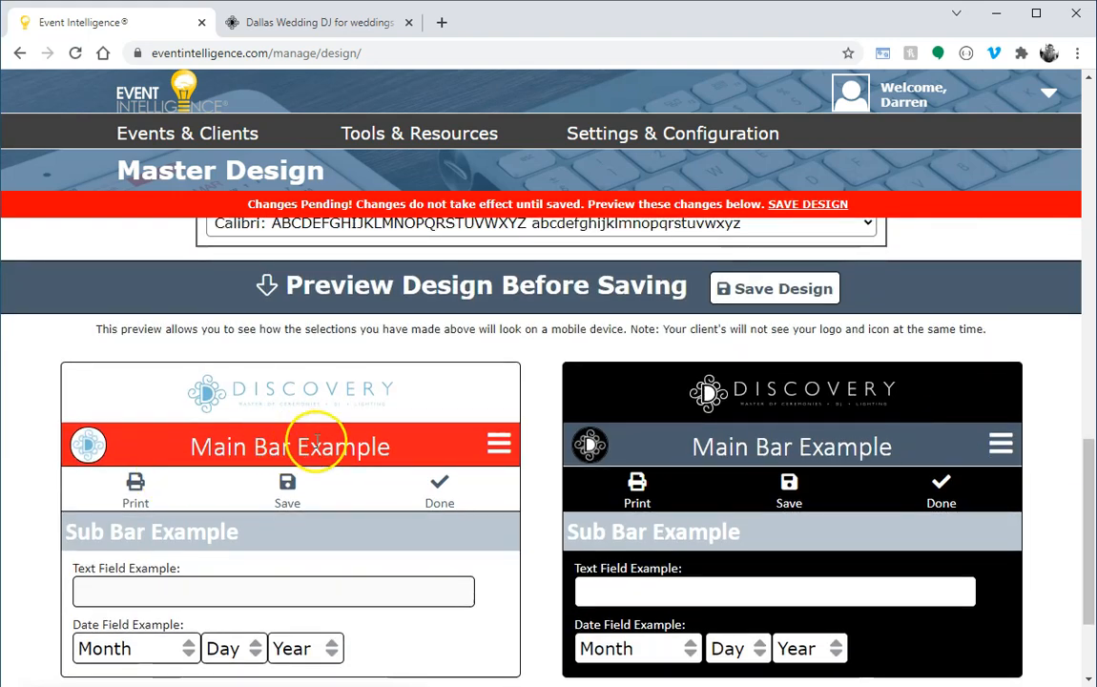
# Apply the preconfigured color theme Blue Suede Shoes and check it in the light and dark previews.
pyautogui.scroll(9, 342, 461)
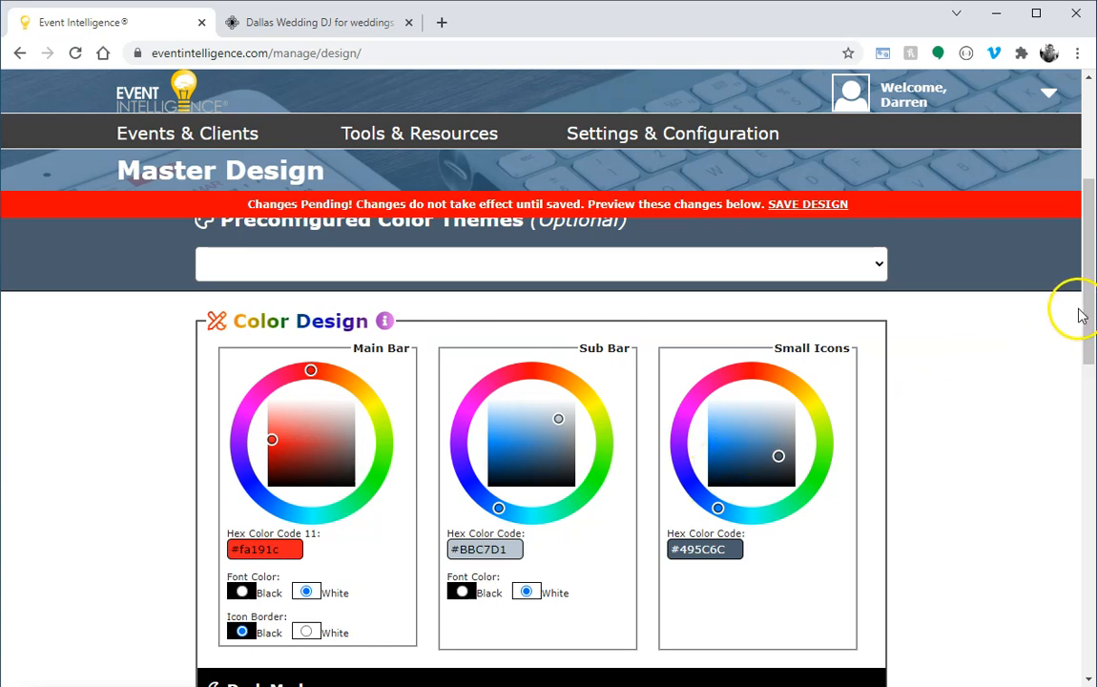
pyautogui.moveTo(1086, 308); pyautogui.dragTo(1086, 298)
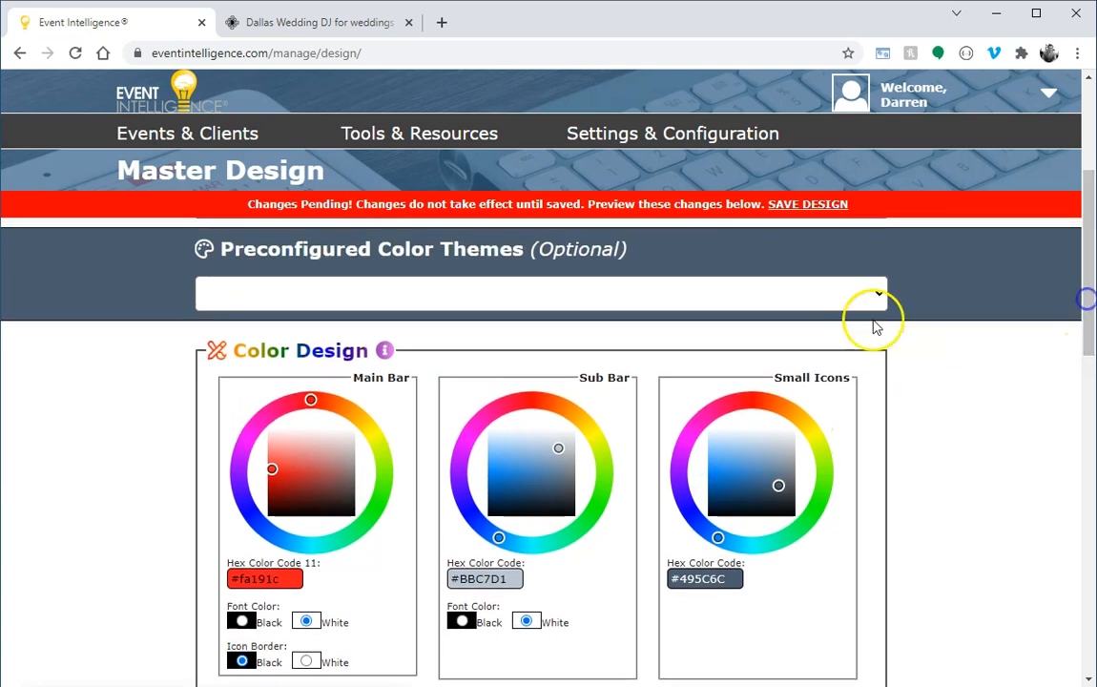
pyautogui.click(479, 293)
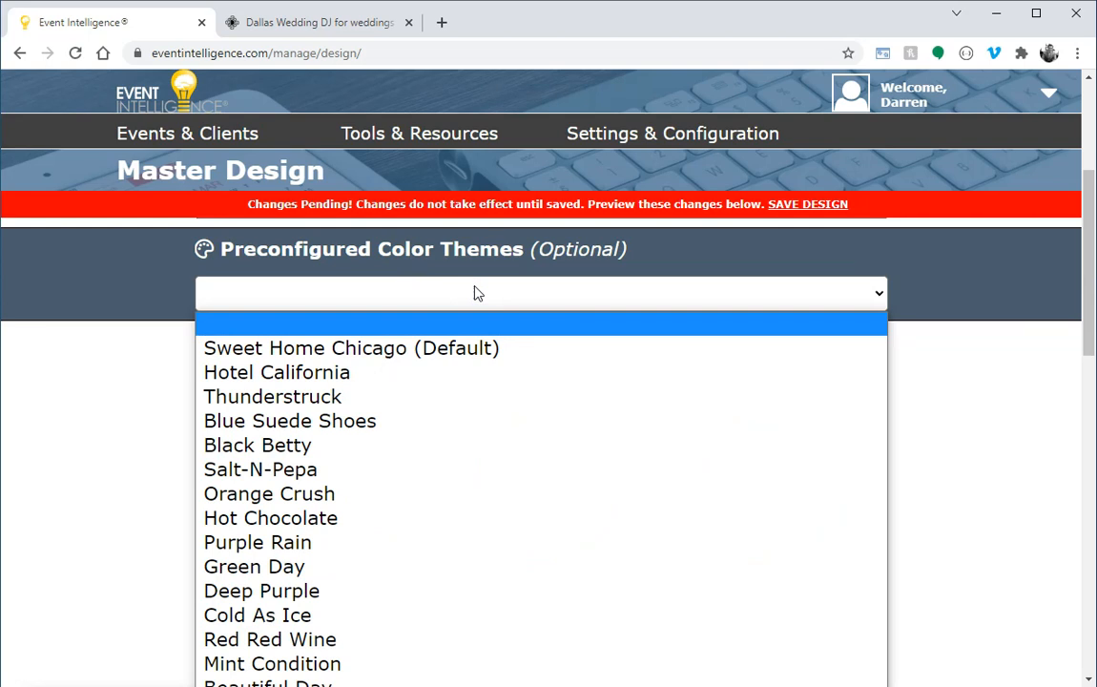
pyautogui.click(303, 421)
pyautogui.click(355, 641)
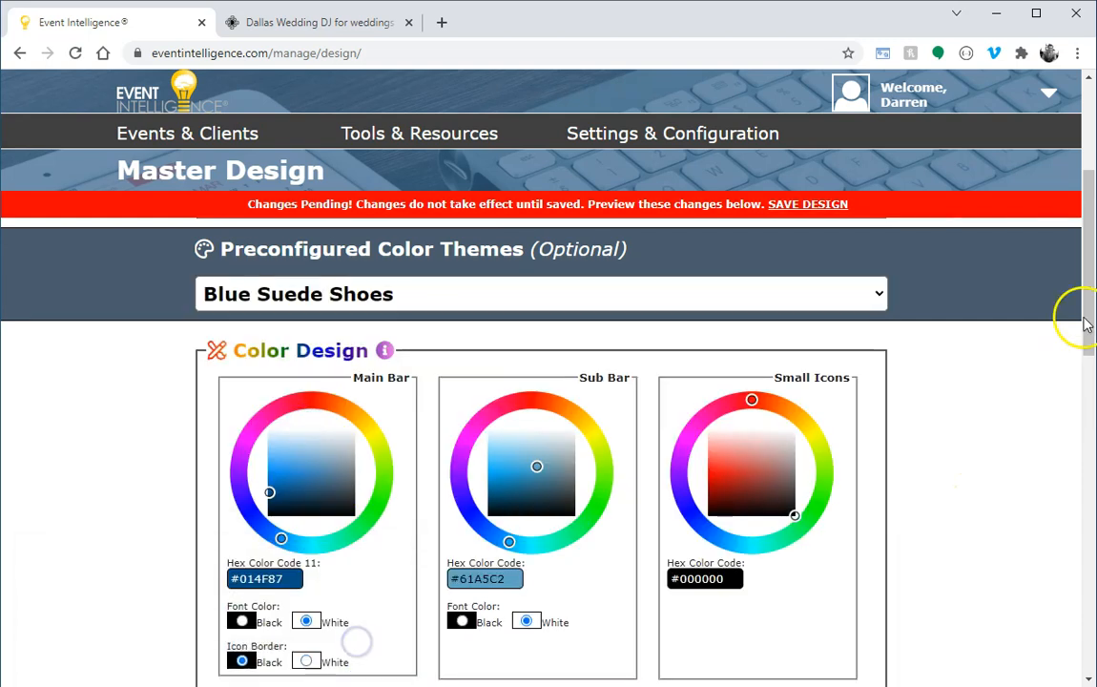
pyautogui.moveTo(1088, 275); pyautogui.dragTo(1095, 548)
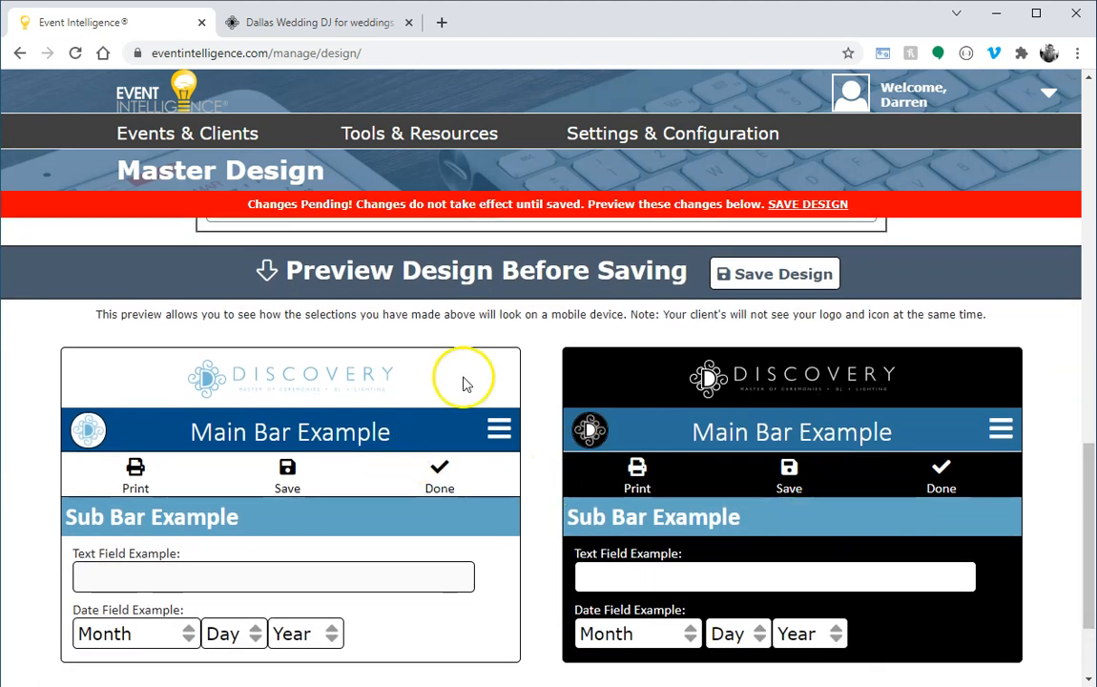
# Examine the brand colors in the Discovery website's date availability section, and return to the Color Design settings in Event Intelligence.
pyautogui.moveTo(1089, 482); pyautogui.dragTo(1085, 248)
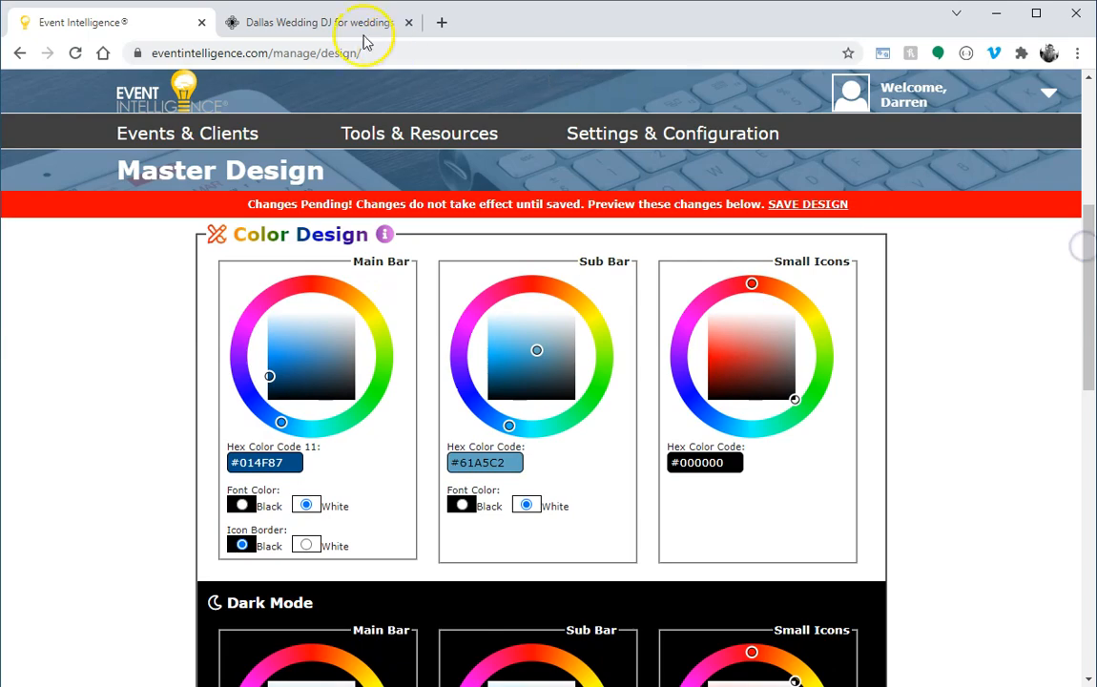
pyautogui.click(345, 23)
pyautogui.scroll(-15, 894, 245)
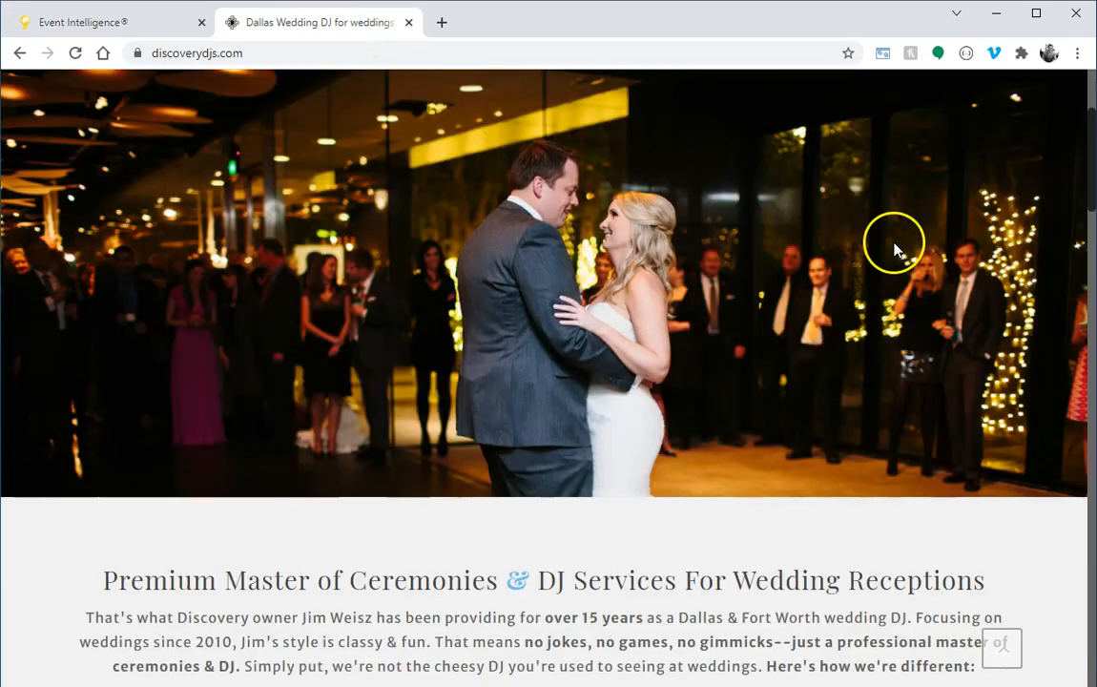
pyautogui.scroll(-1, 904, 240)
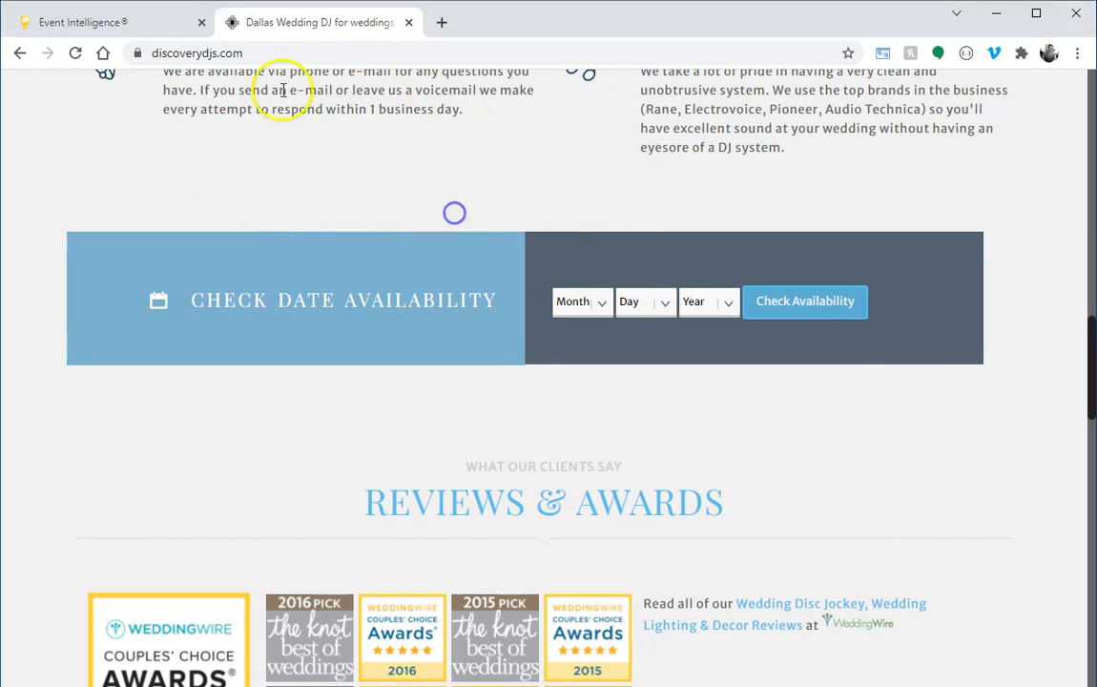
pyautogui.click(135, 27)
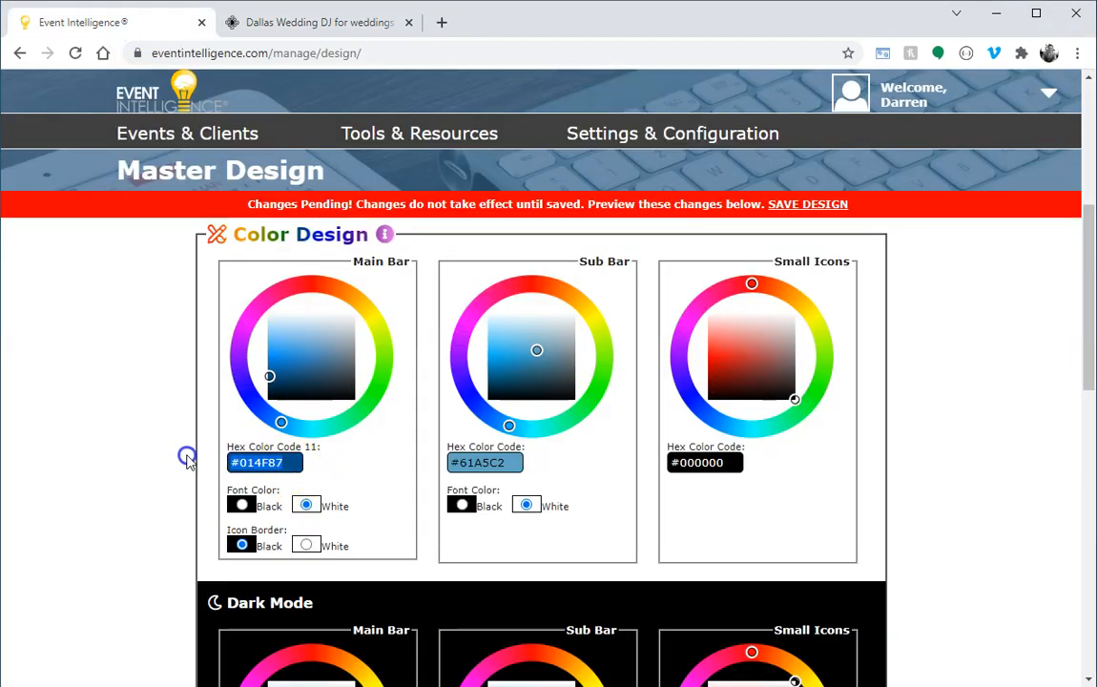
# Set the light design's main bar color to #7eb3cc and its sub bar color to #556270.
pyautogui.write('#7eb3cc')
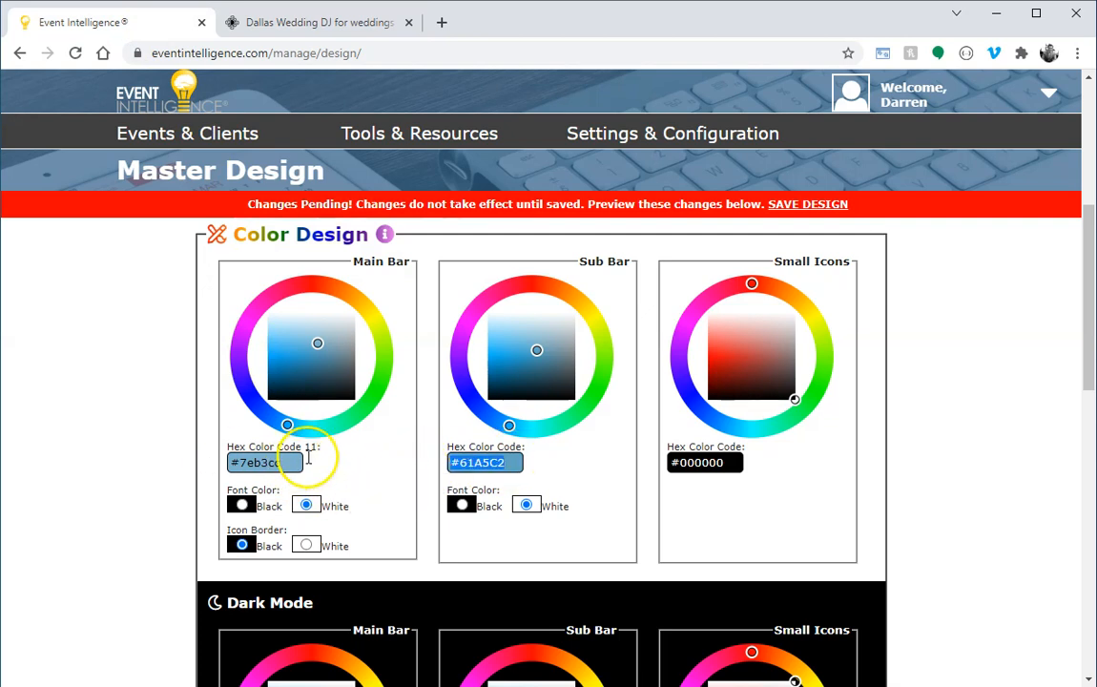
pyautogui.hotkey('alt', 'Tab')
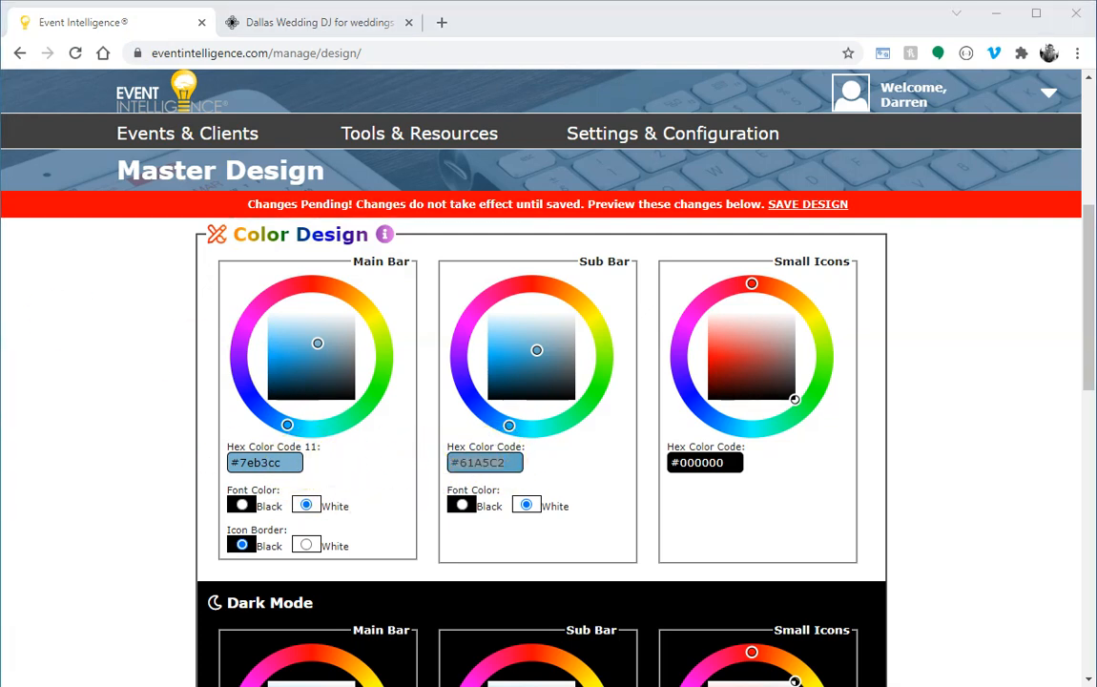
pyautogui.click(515, 459)
pyautogui.write('#556270')
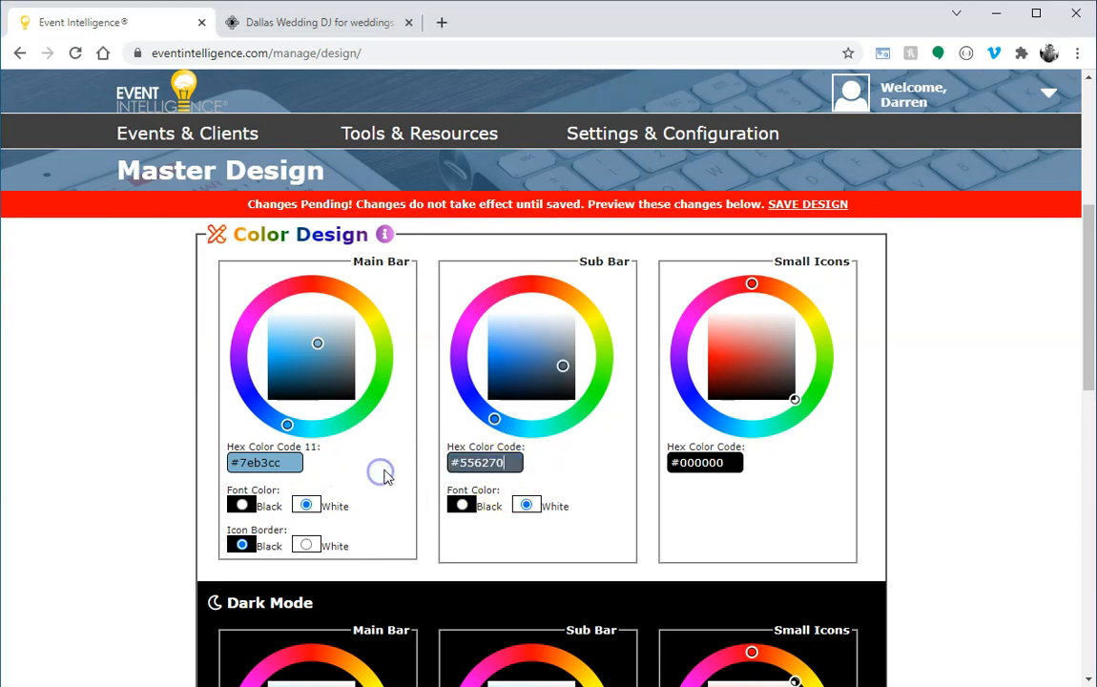
# Try #556270 as the light design's small icons color and check it in the mobile preview.
pyautogui.tripleClick(732, 462)
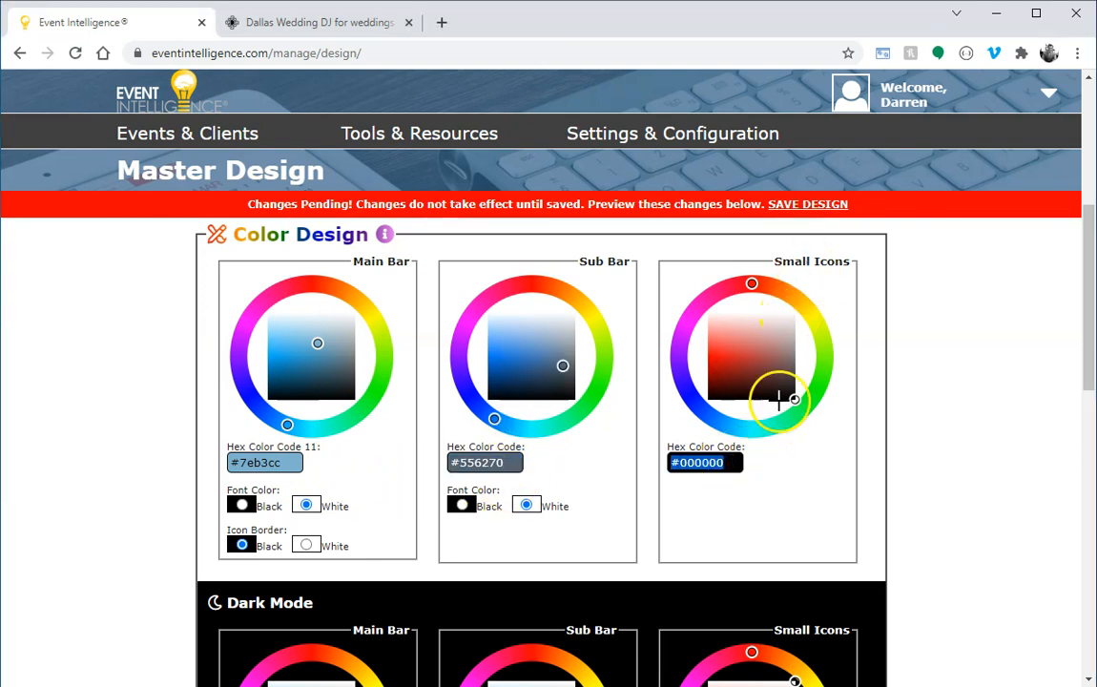
pyautogui.write('#556270')
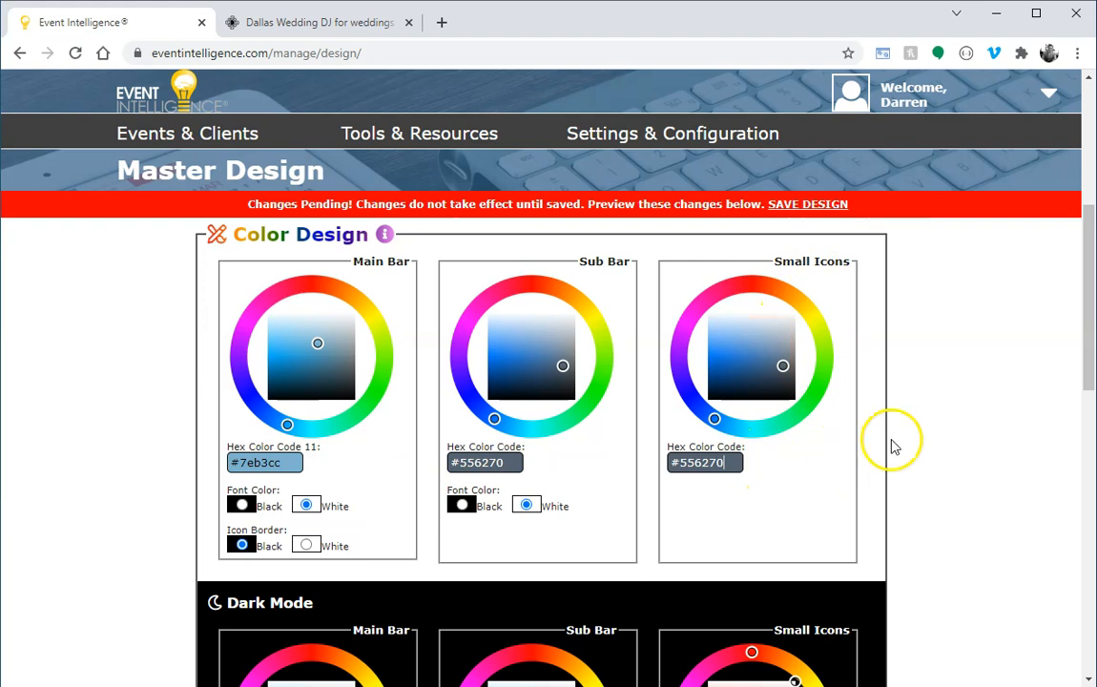
pyautogui.moveTo(1078, 319); pyautogui.dragTo(1085, 554)
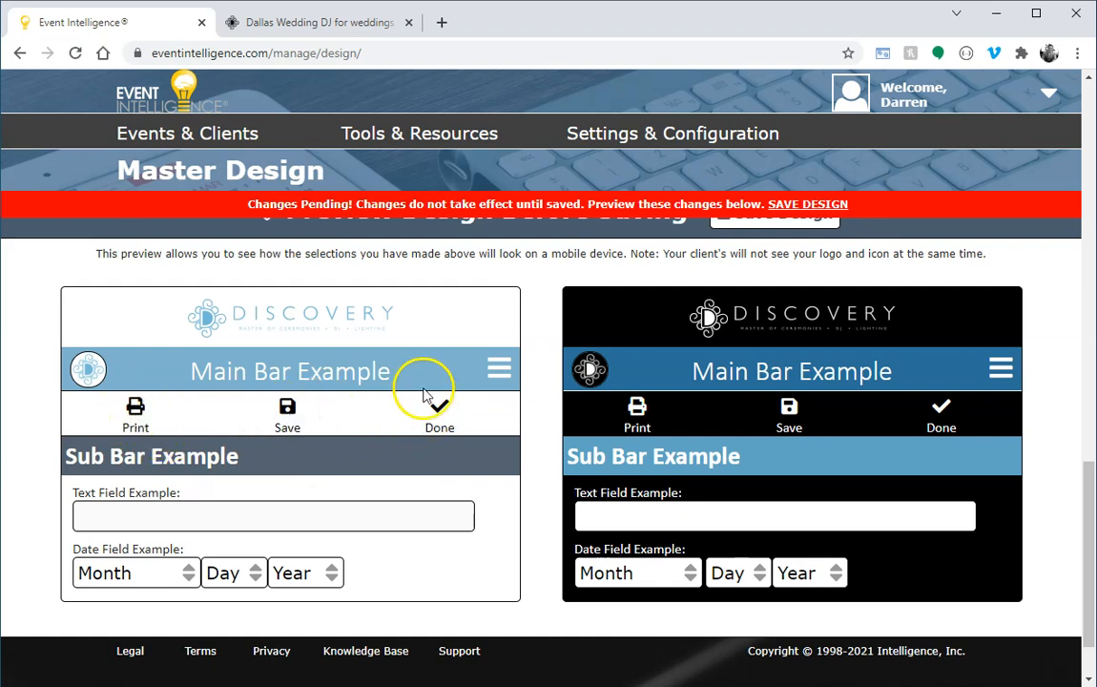
# Set the light design's small icons color to #7eb3cc and check it in the mobile preview.
pyautogui.moveTo(1092, 491); pyautogui.dragTo(1073, 240)
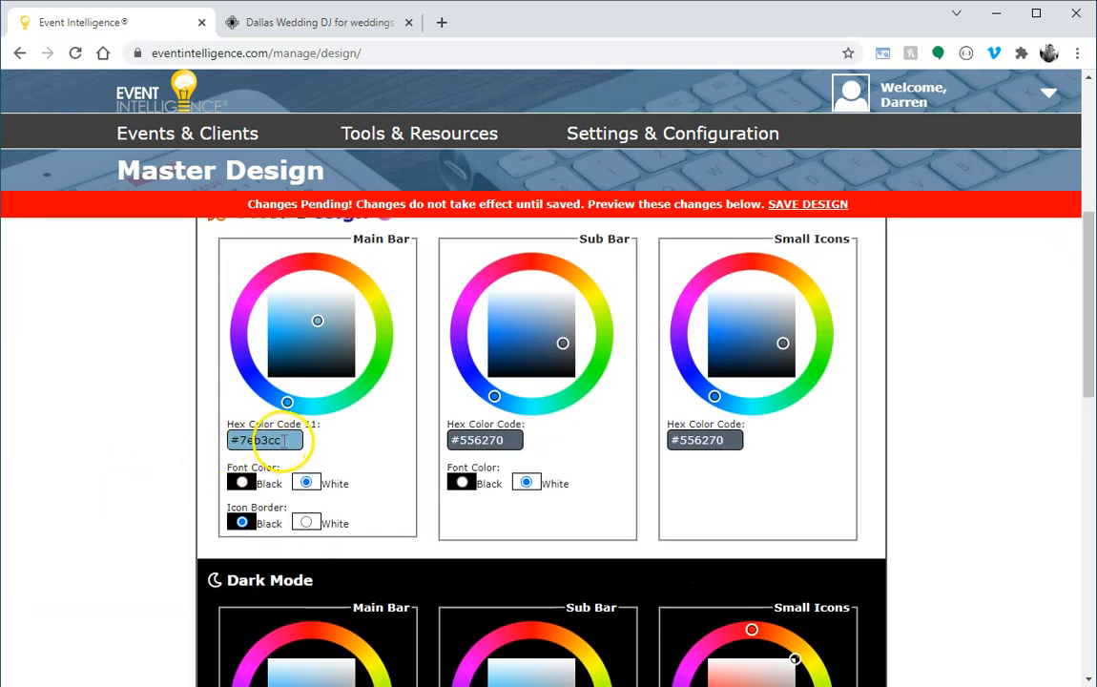
pyautogui.click(708, 437)
pyautogui.write('#7eb3cc')
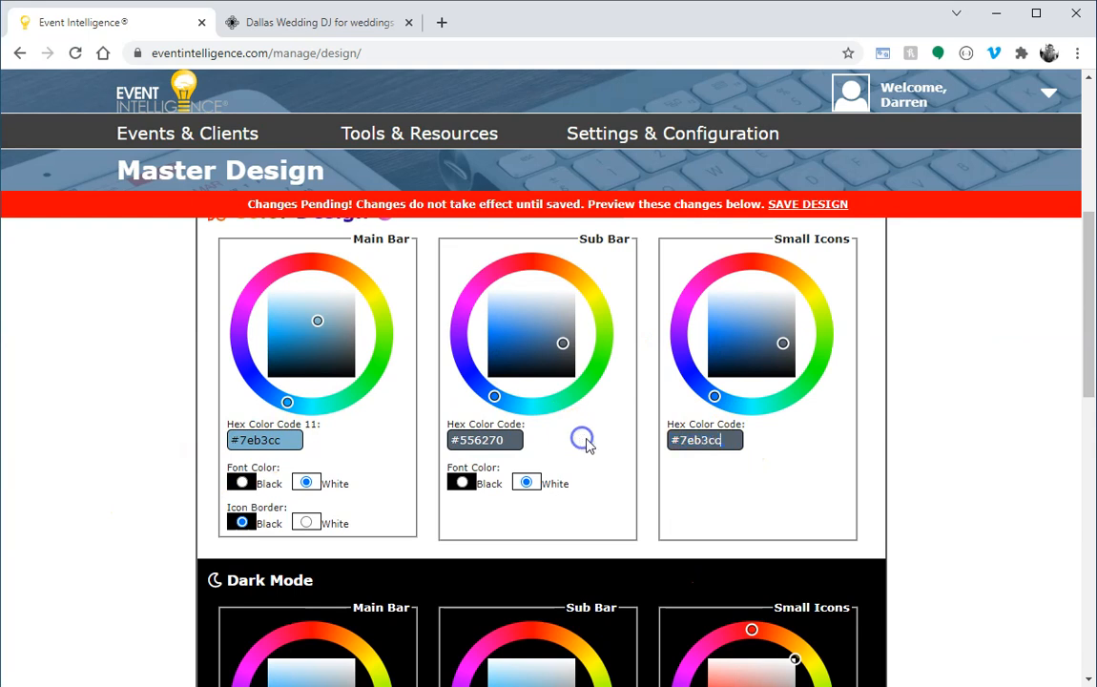
pyautogui.scroll(-7, 672, 482)
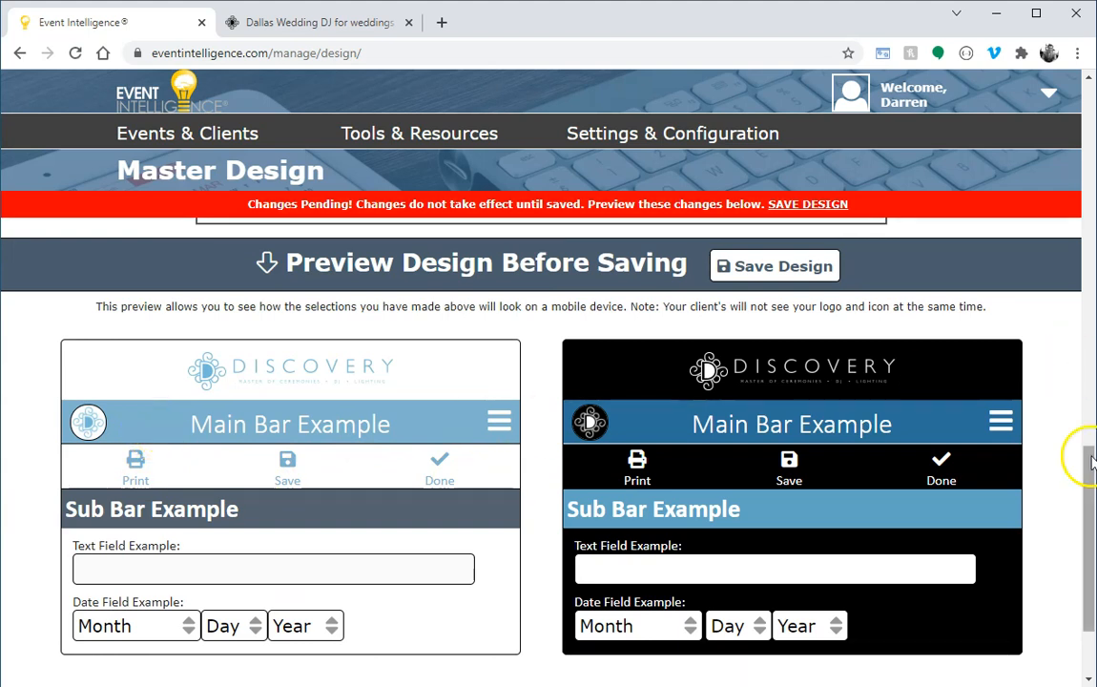
# Set both the main bar and sub bar colors of Dark Mode to #556270 and check the dark preview.
pyautogui.moveTo(1090, 461); pyautogui.dragTo(1075, 251)
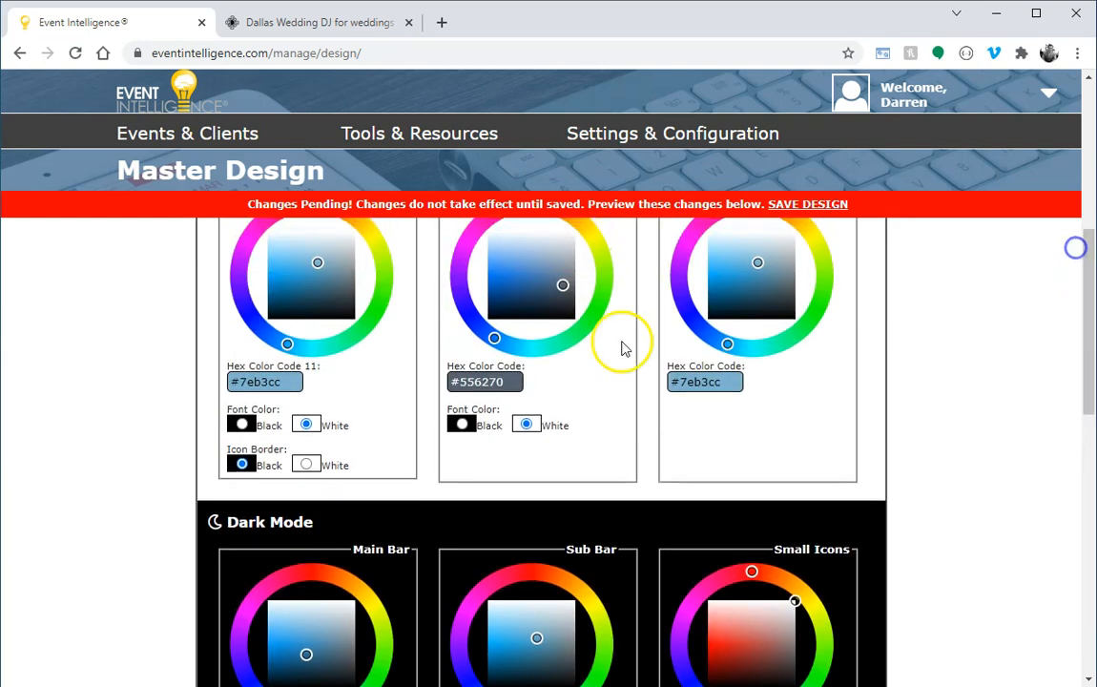
pyautogui.scroll(-5, 64, 483)
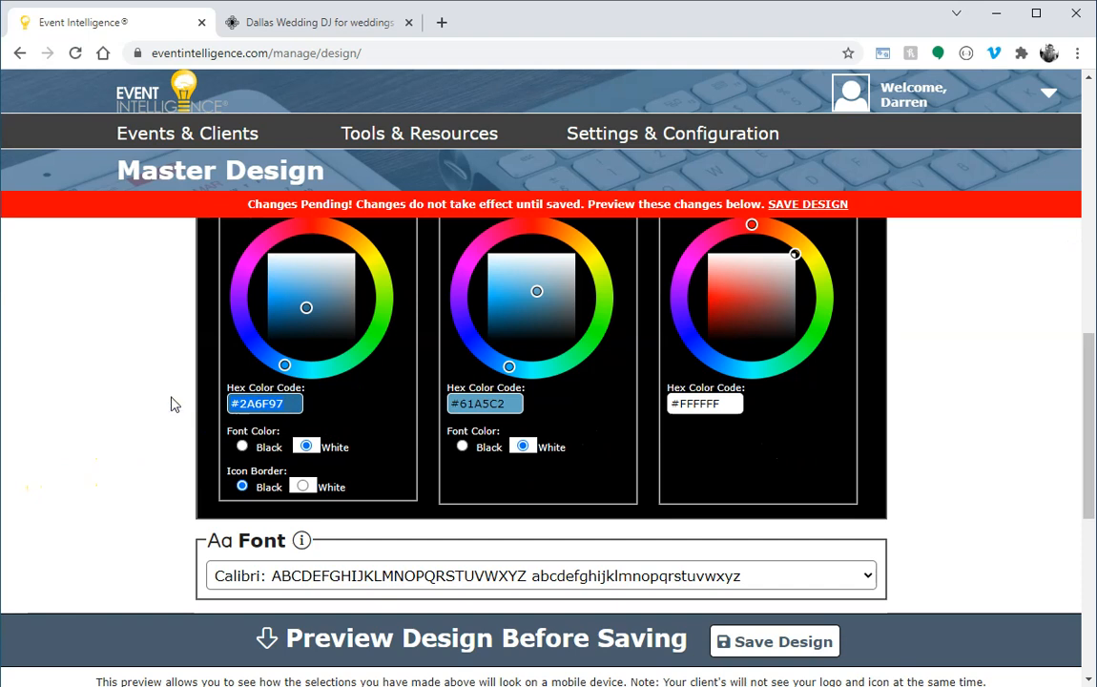
pyautogui.write('#556270')
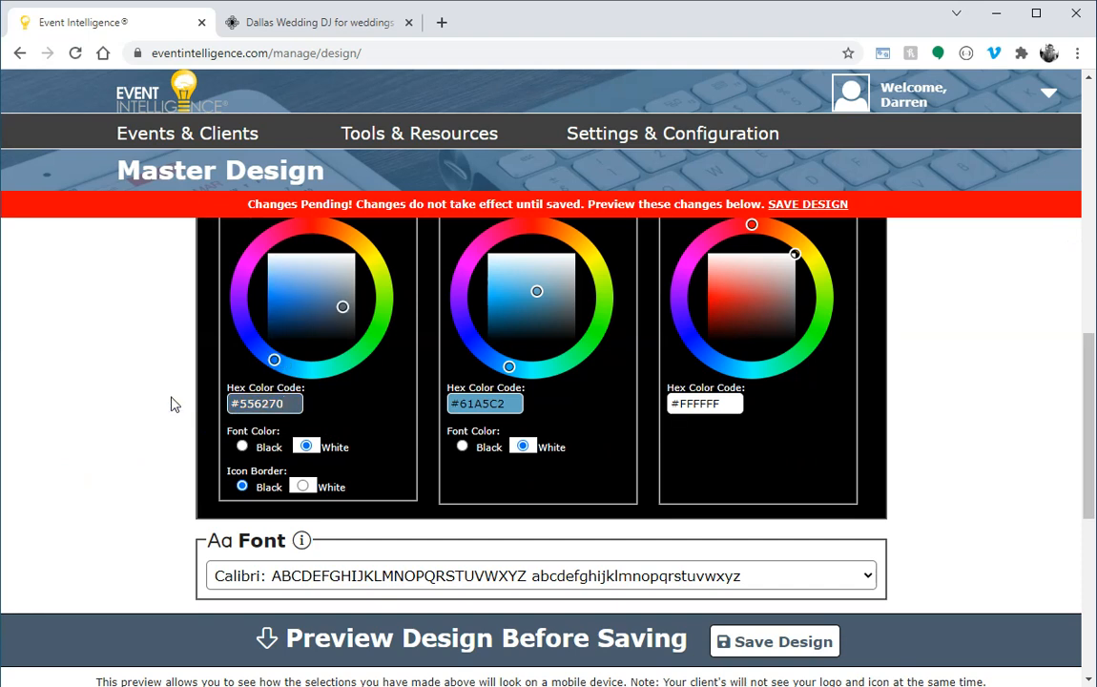
pyautogui.write('#556270')
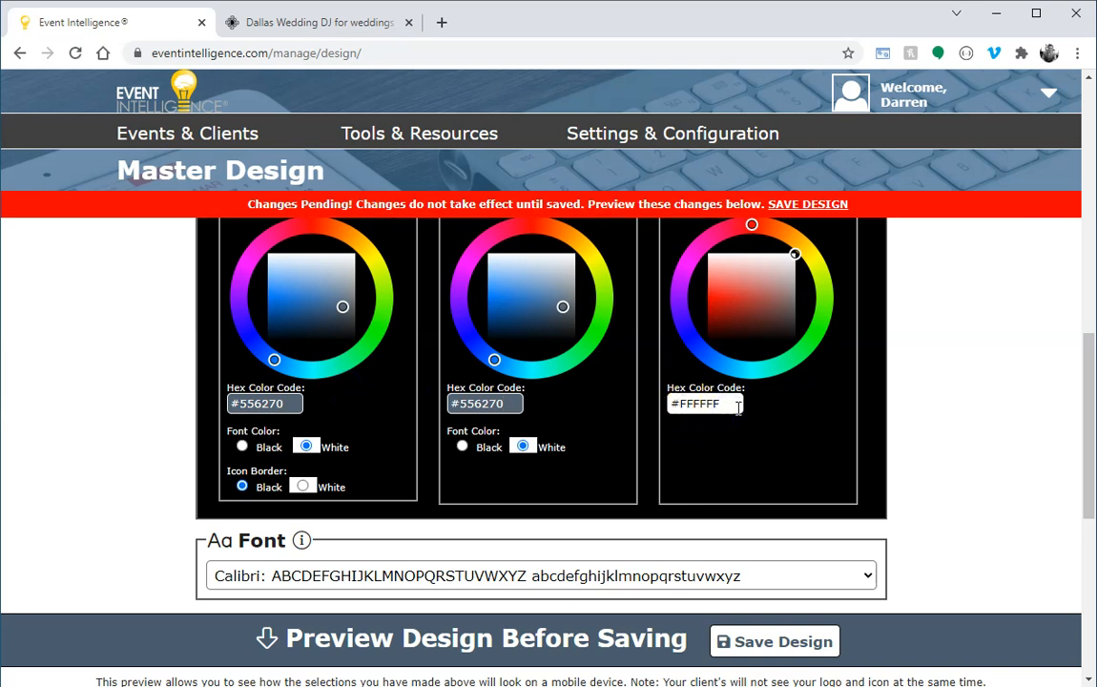
pyautogui.scroll(1, 849, 417)
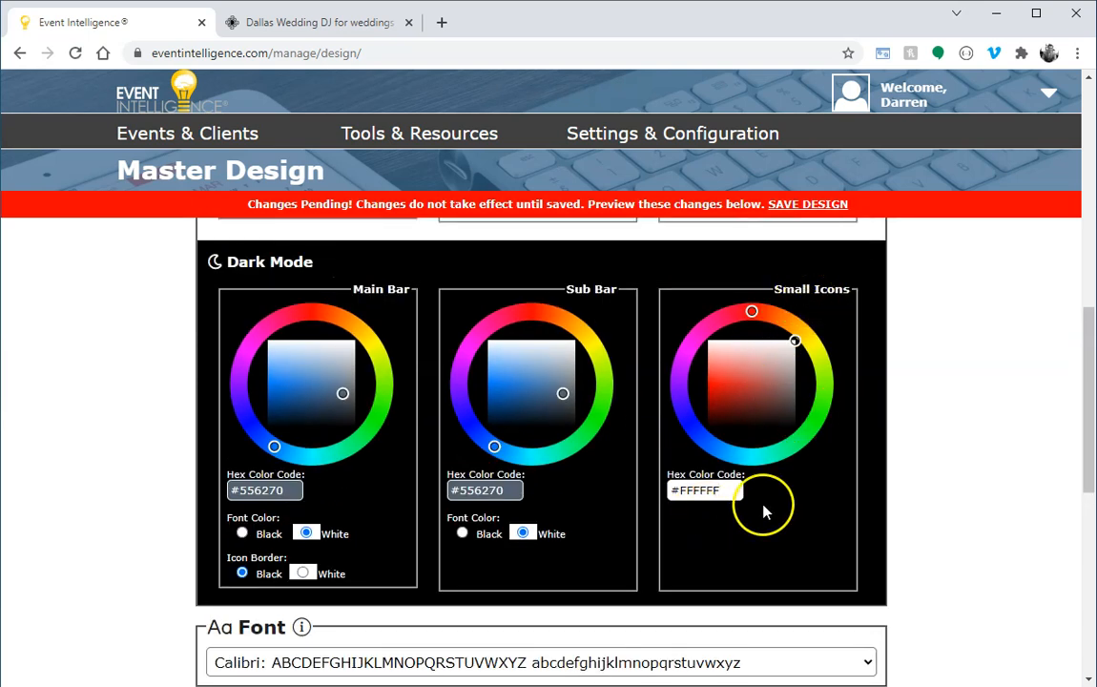
pyautogui.scroll(-5, 862, 470)
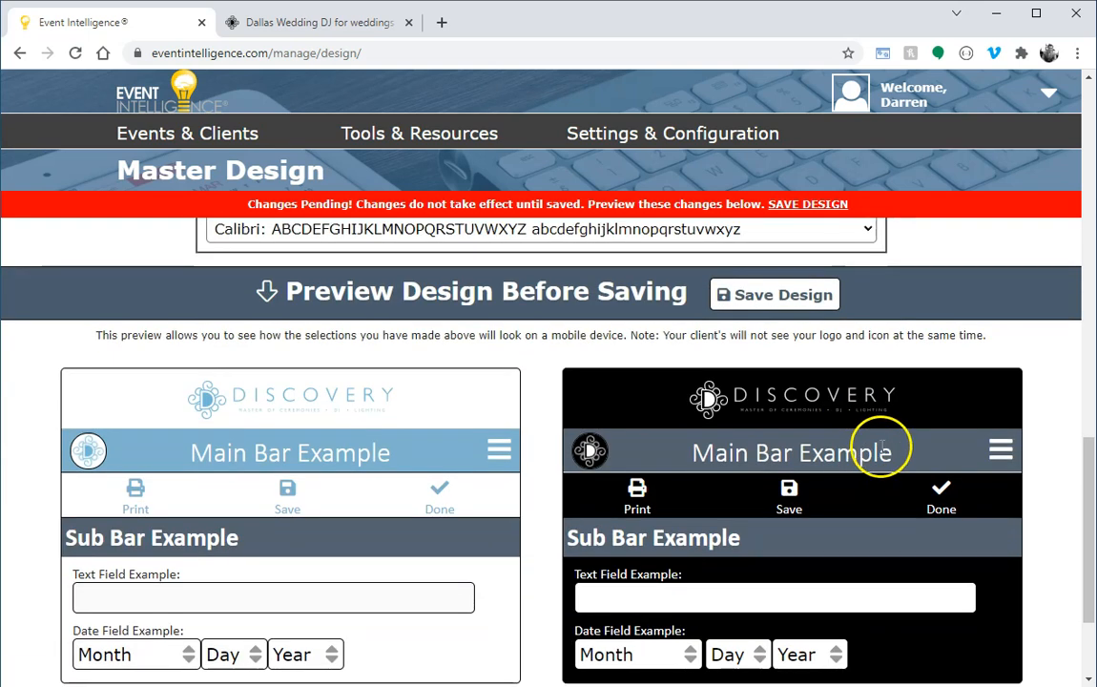
pyautogui.scroll(-1, 993, 445)
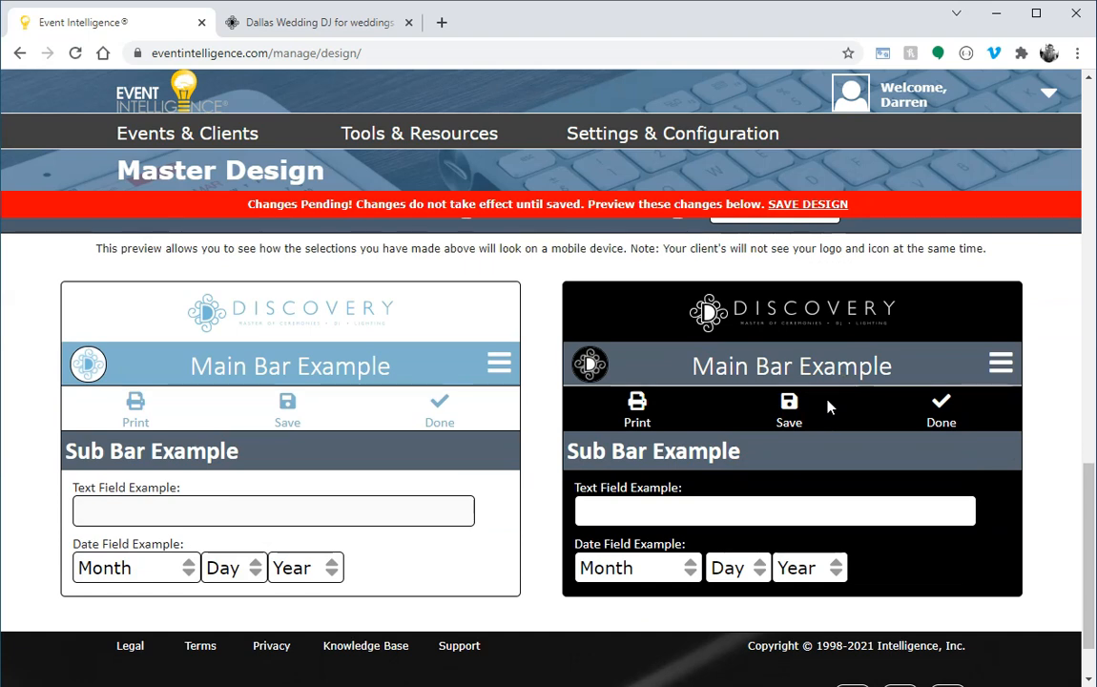
# Try a black font color for the Dark Mode main bar and check it in the dark preview.
pyautogui.scroll(4, 411, 445)
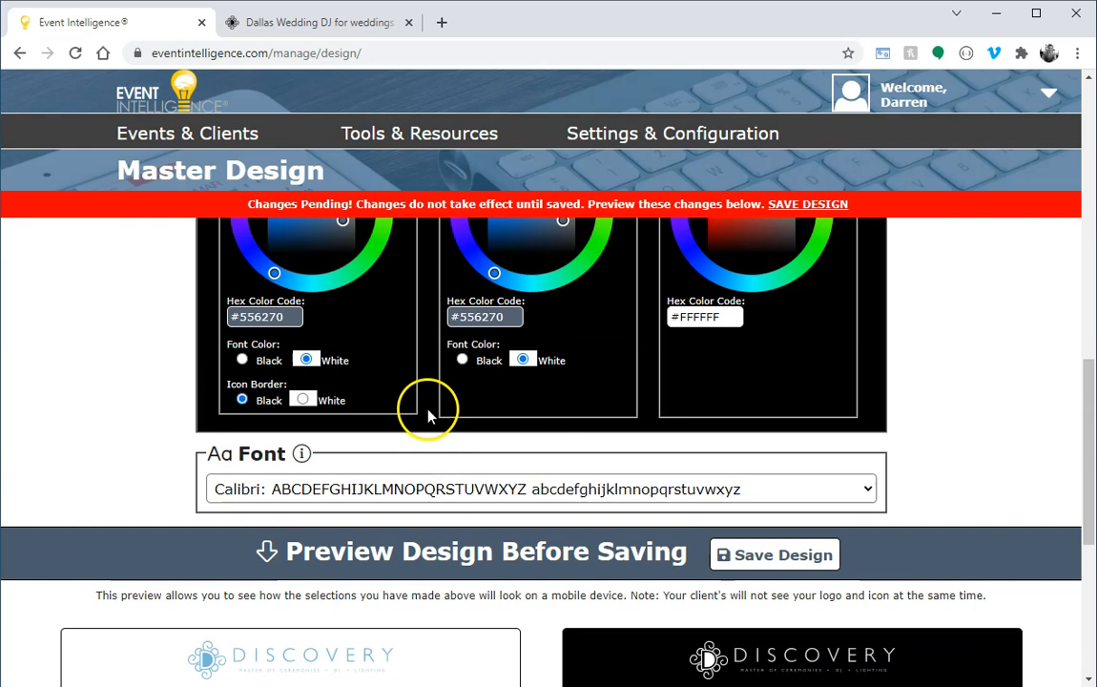
pyautogui.scroll(2, 430, 412)
pyautogui.scroll(-2, 429, 414)
pyautogui.scroll(-1, 248, 372)
pyautogui.scroll(1, 247, 369)
pyautogui.click(244, 360)
pyautogui.scroll(-3, 218, 321)
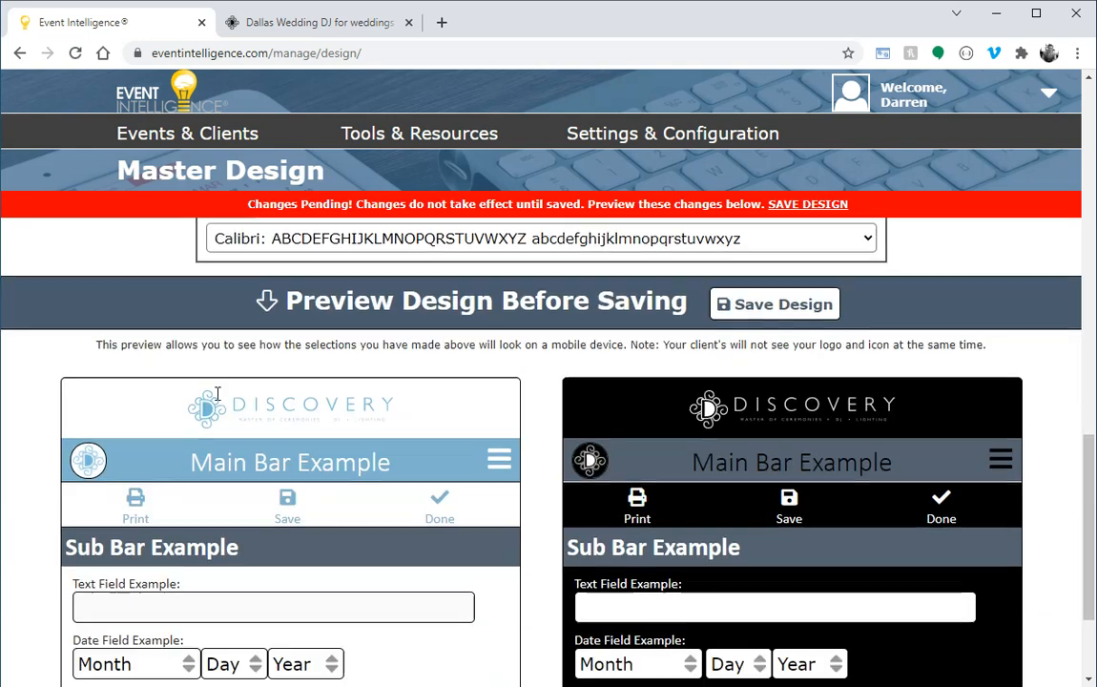
# Return the Dark Mode main bar's font color to white and check the dark preview.
pyautogui.scroll(2, 218, 400)
pyautogui.scroll(2, 220, 396)
pyautogui.click(304, 445)
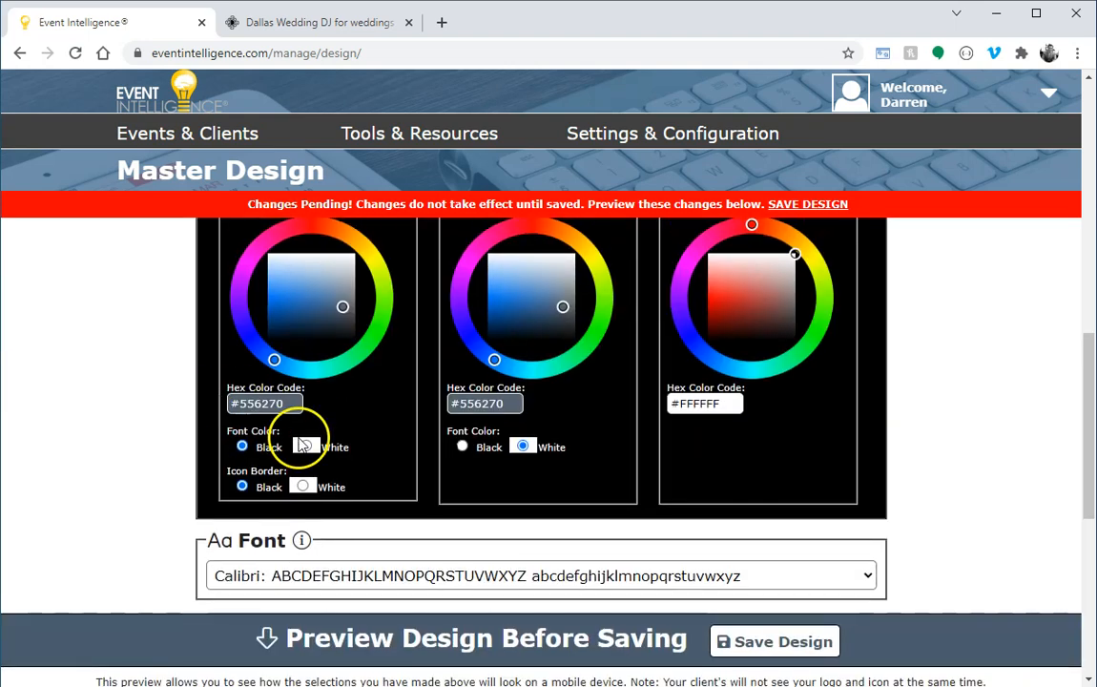
pyautogui.scroll(-3, 392, 483)
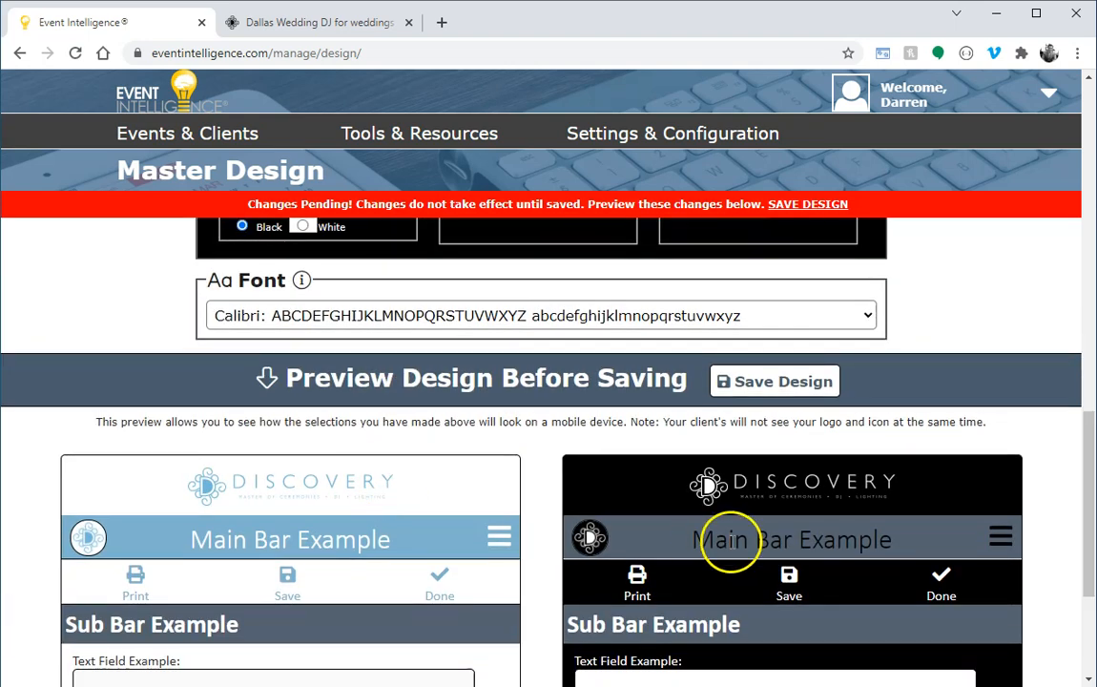
pyautogui.scroll(3, 401, 482)
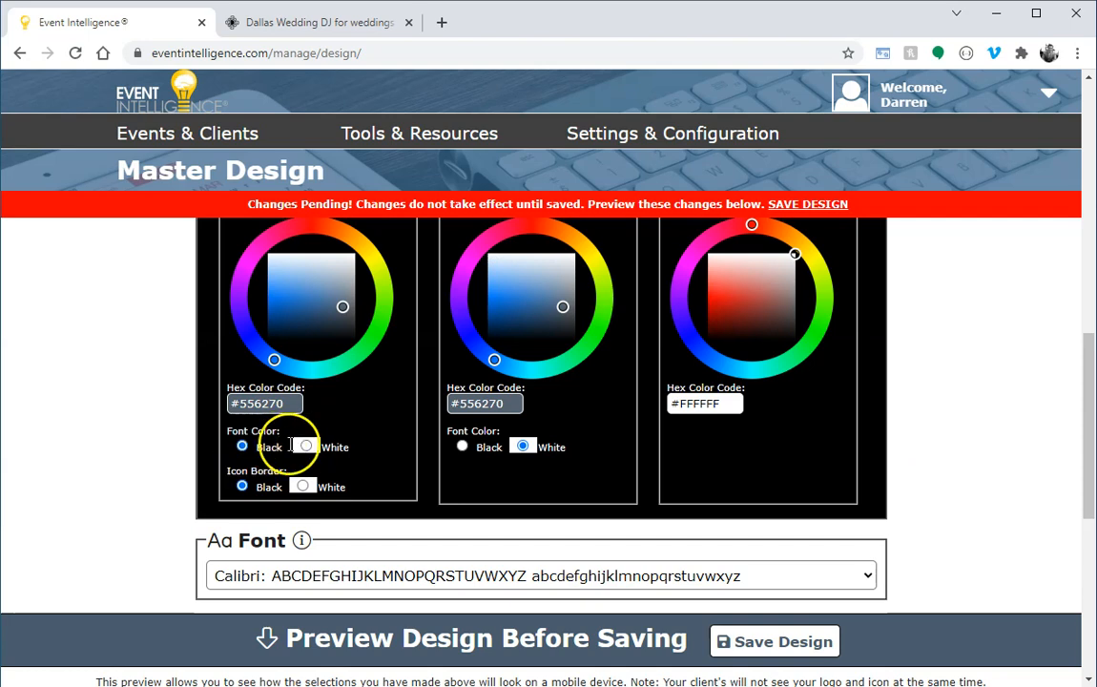
pyautogui.click(305, 446)
pyautogui.scroll(-3, 990, 424)
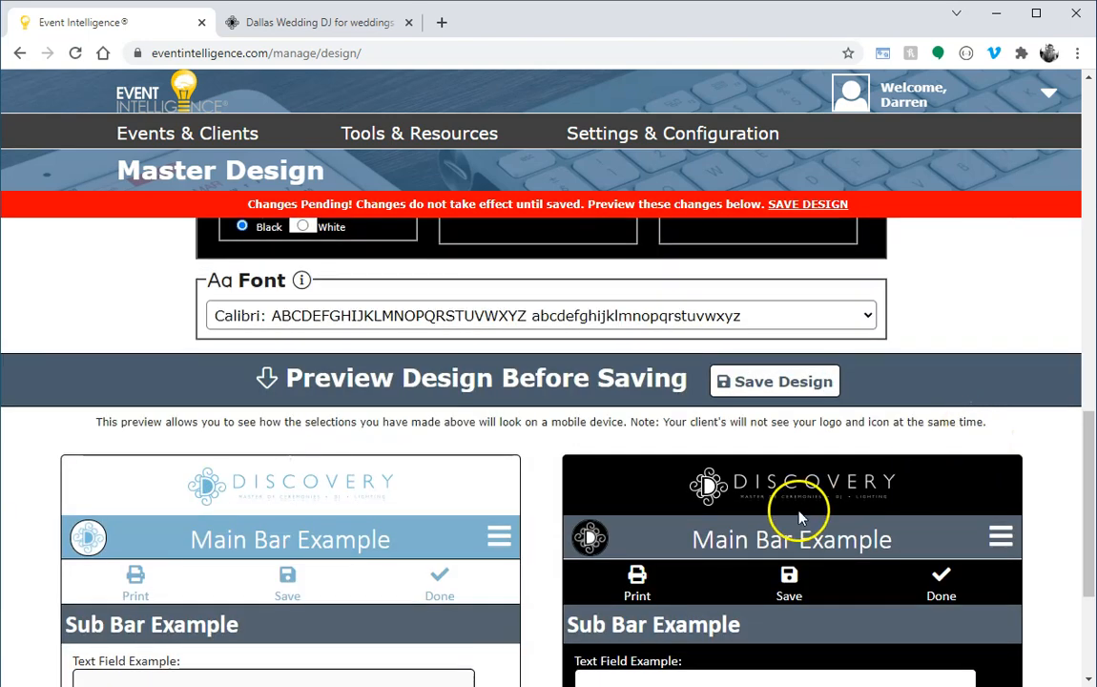
# Review the light and dark color settings and compare the mobile previews with the Discovery website's date availability section.
pyautogui.scroll(3, 388, 411)
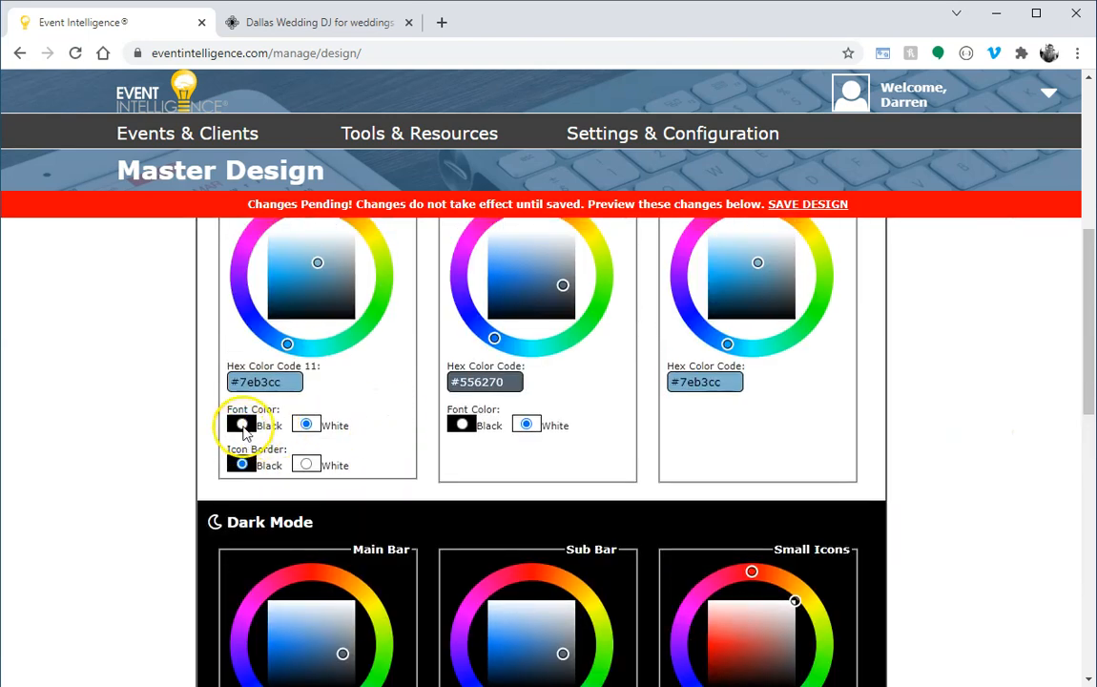
pyautogui.scroll(-6, 162, 471)
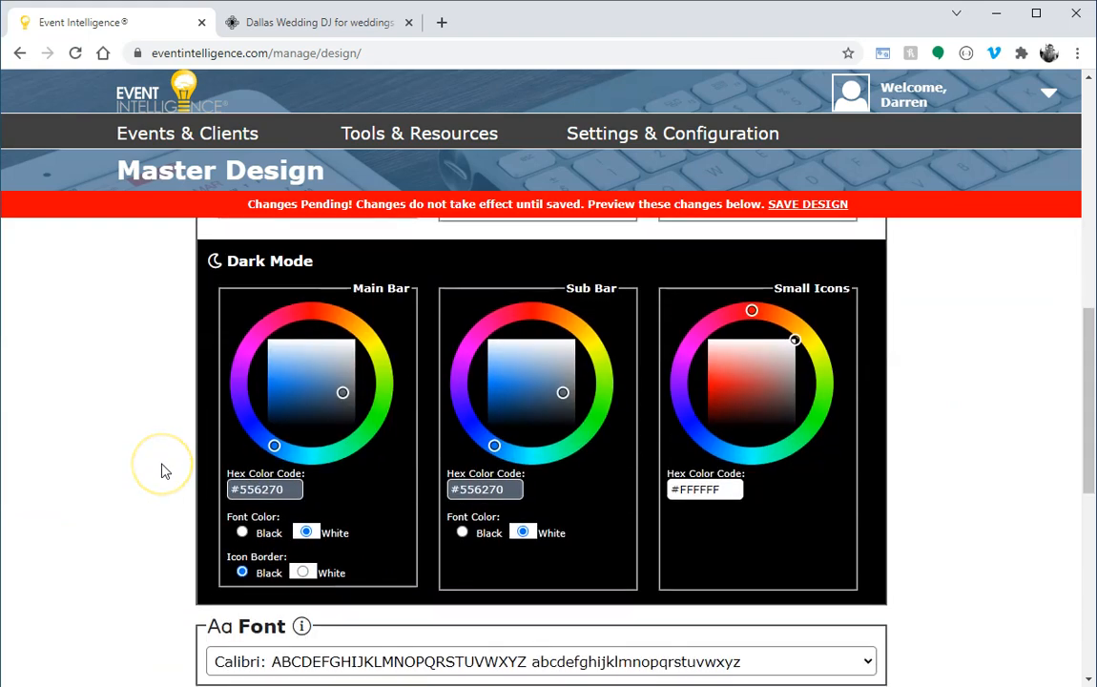
pyautogui.scroll(6, 401, 463)
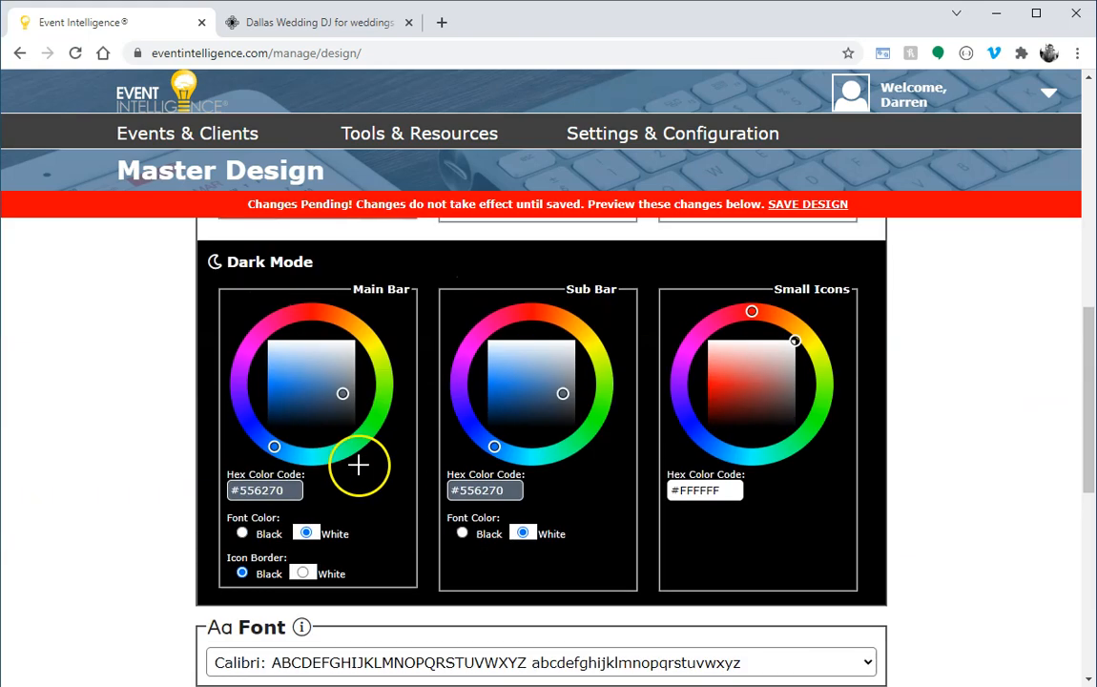
pyautogui.scroll(-6, 191, 412)
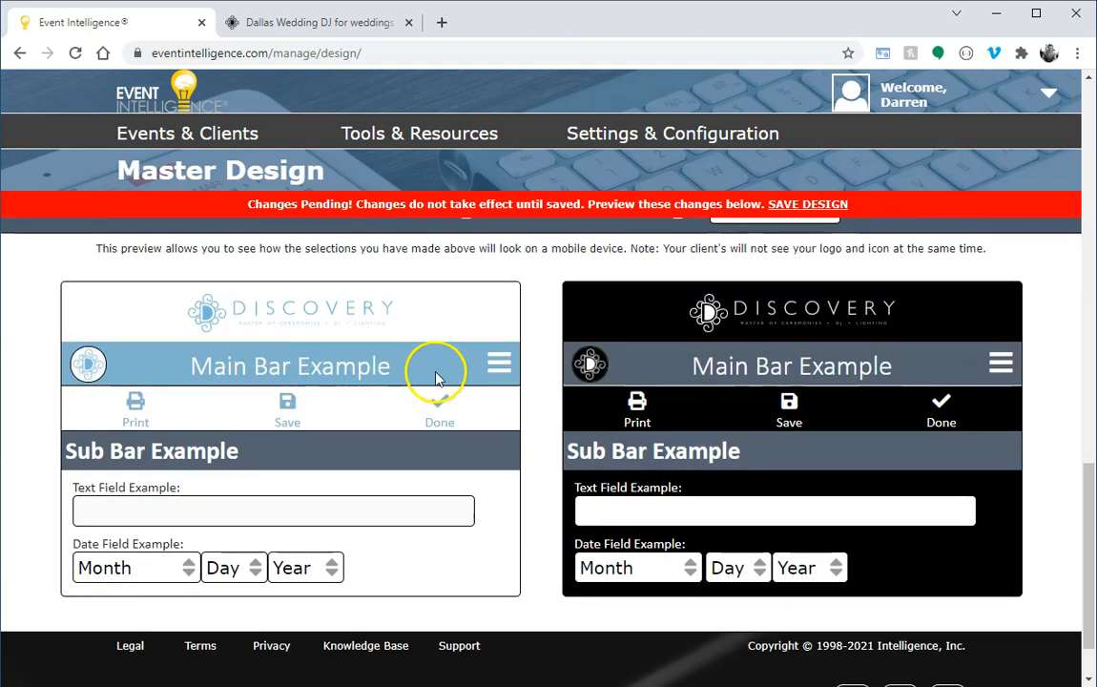
pyautogui.click(330, 23)
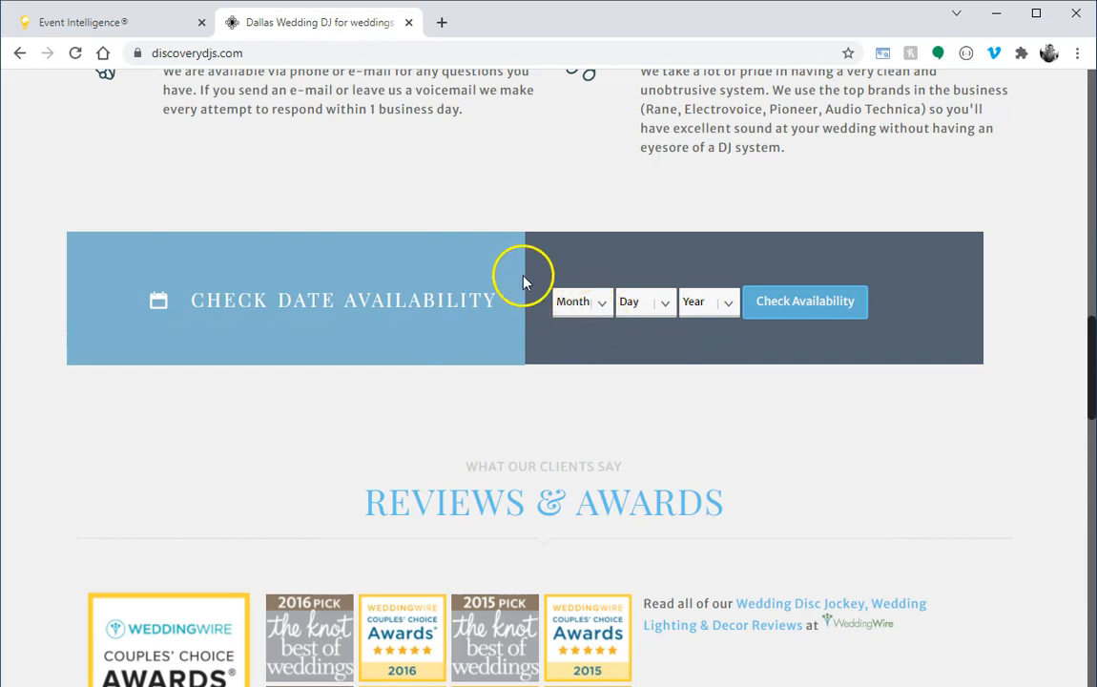
pyautogui.click(134, 25)
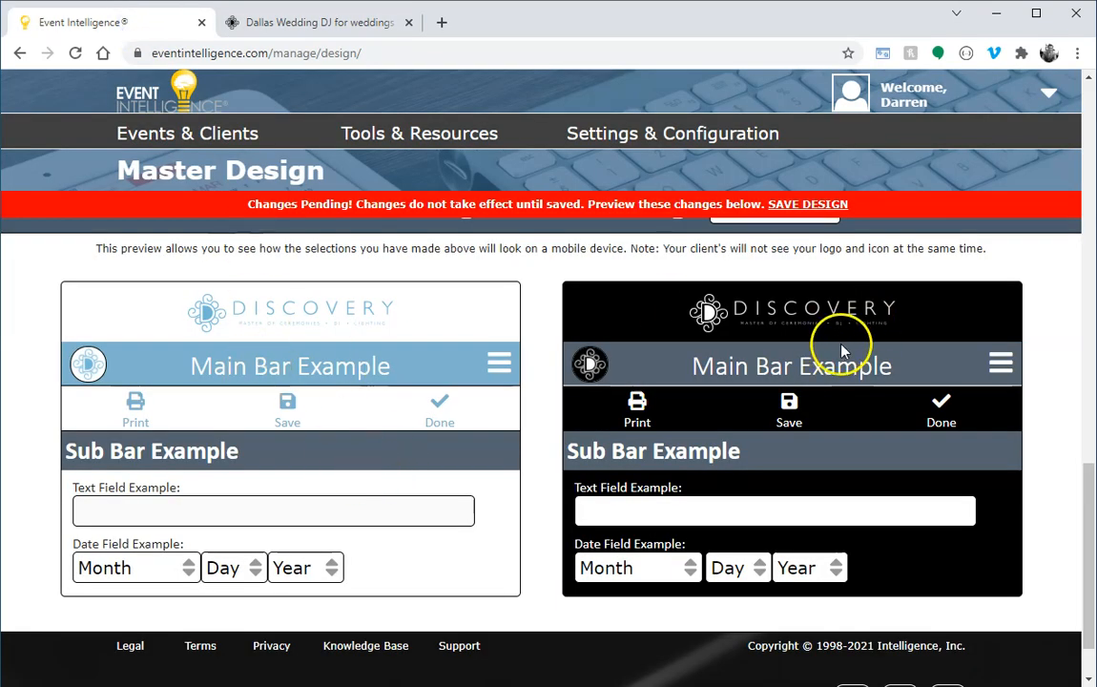
# Review the fonts available for the design and compare them with the heading font on the Discovery website, leaving Calibri selected.
pyautogui.scroll(4, 845, 350)
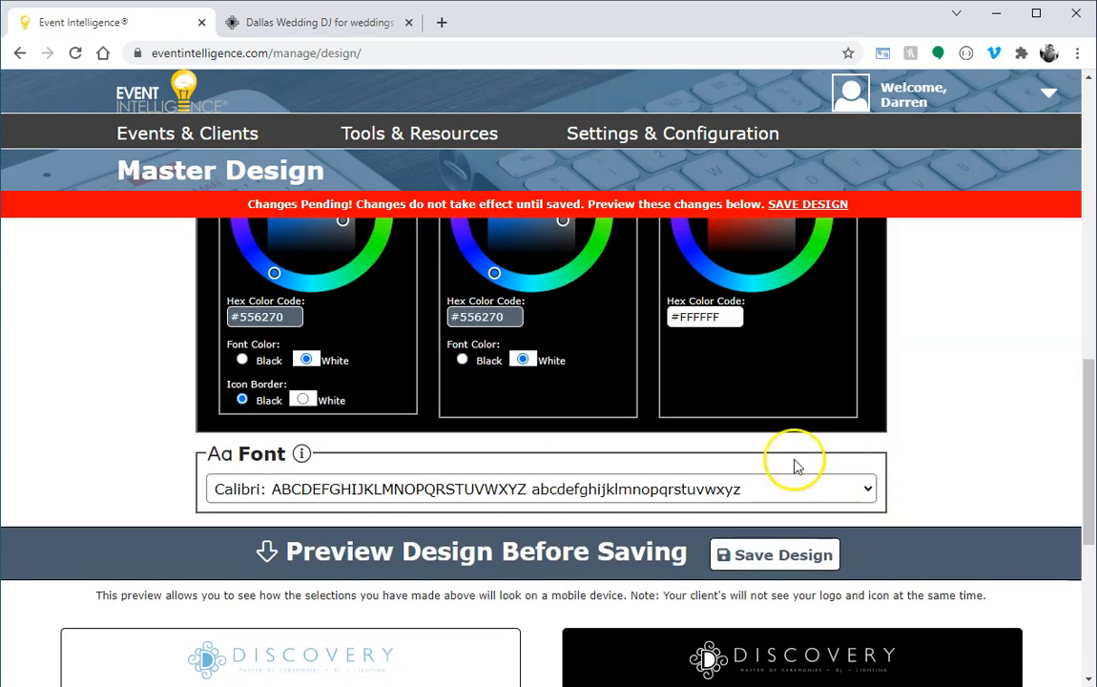
pyautogui.click(358, 492)
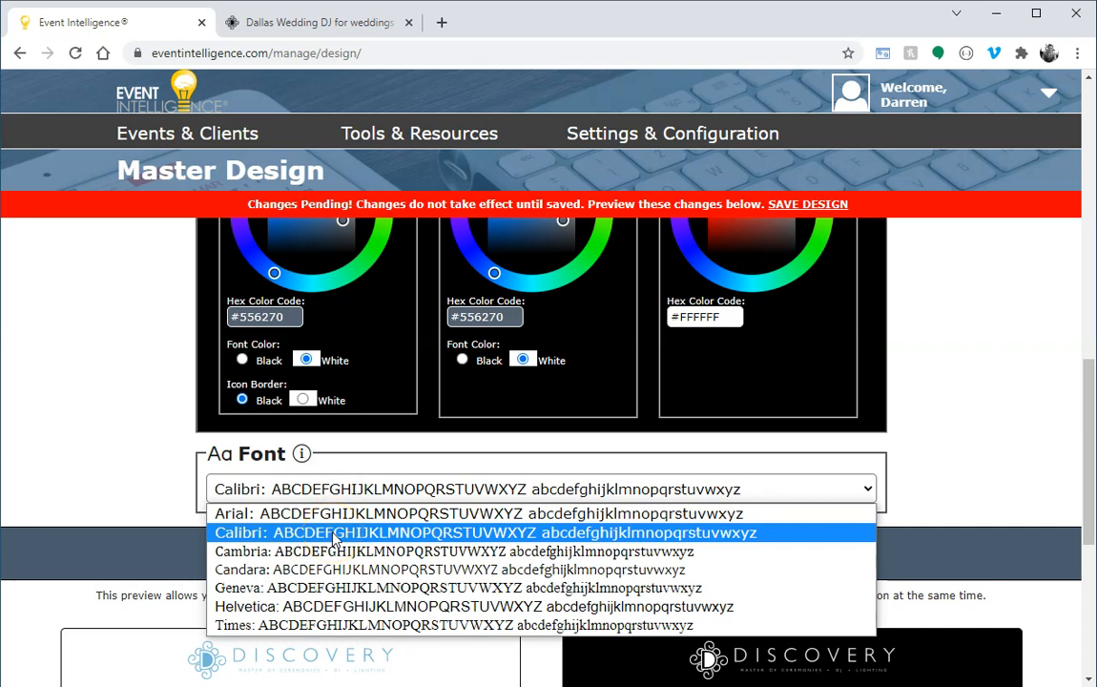
pyautogui.click(135, 419)
pyautogui.click(315, 23)
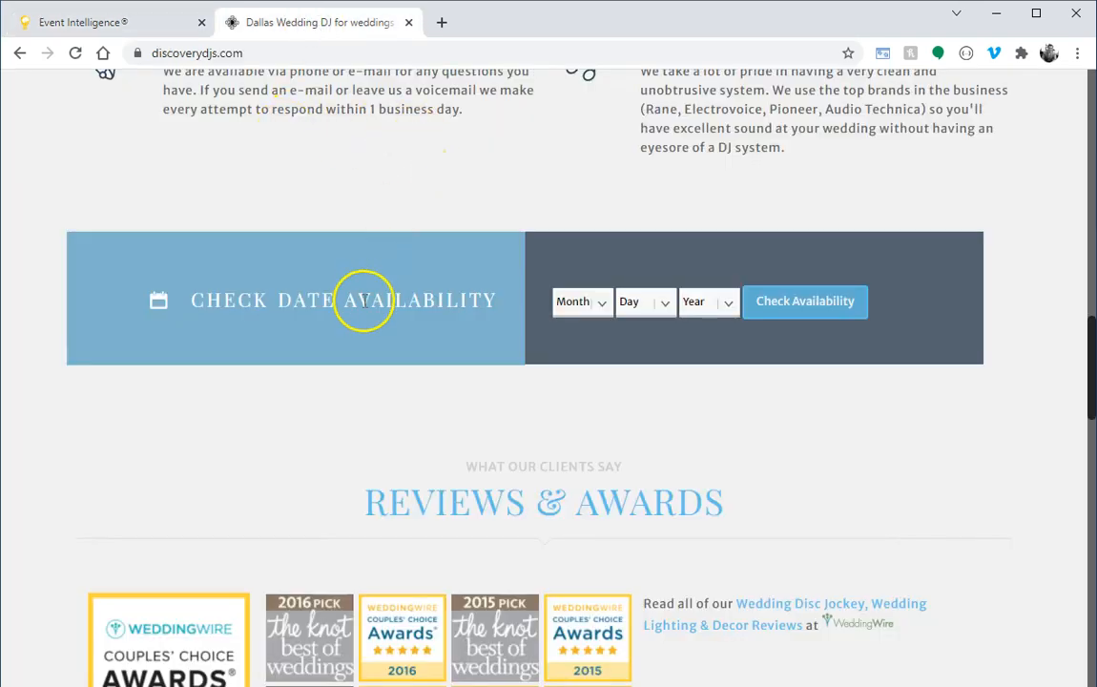
pyautogui.click(153, 27)
pyautogui.click(444, 490)
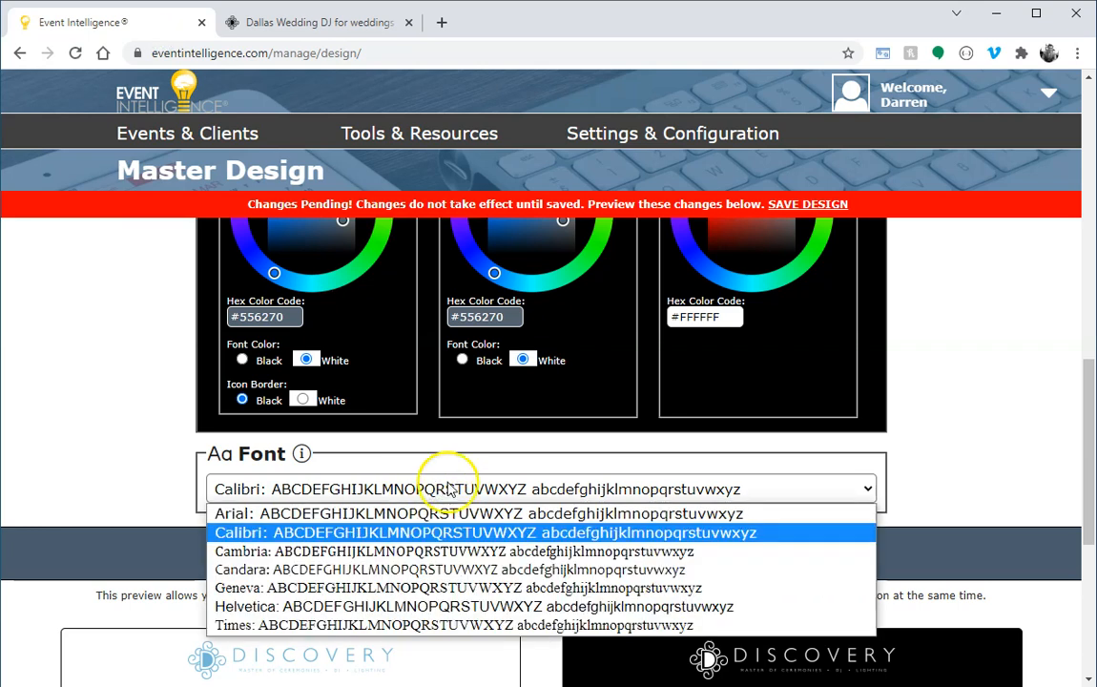
pyautogui.click(471, 457)
# Check the mobile previews once more and return to the Preconfigured Color Themes section of the Master Design.
pyautogui.scroll(-5, 1022, 477)
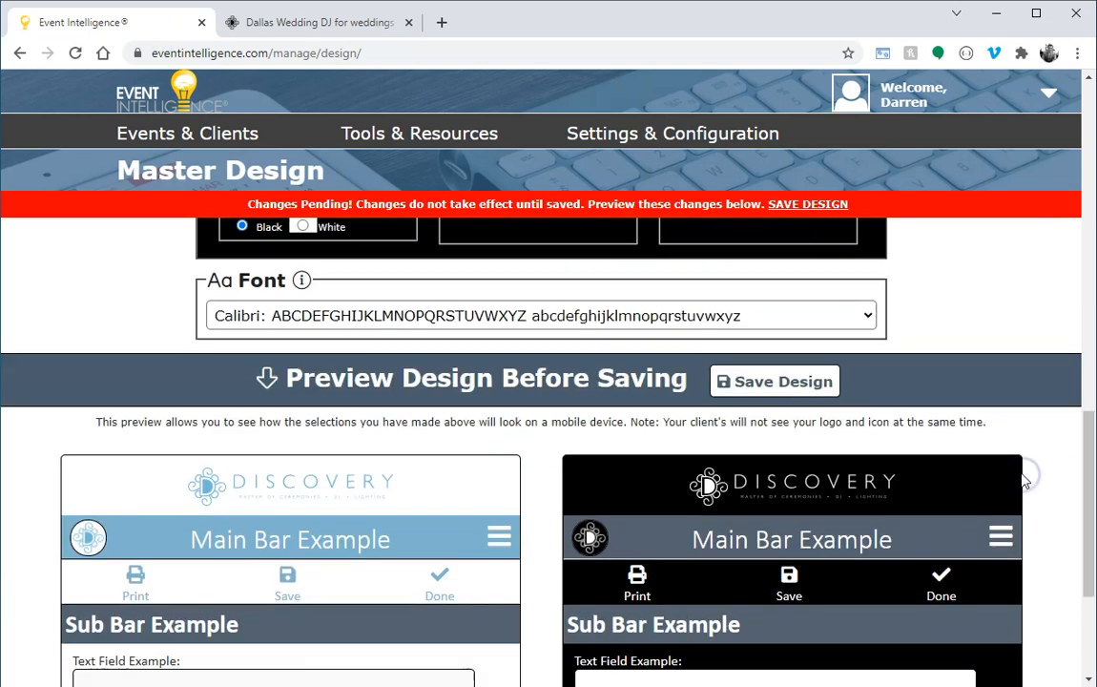
pyautogui.scroll(4, 1029, 475)
pyautogui.scroll(1, 1040, 477)
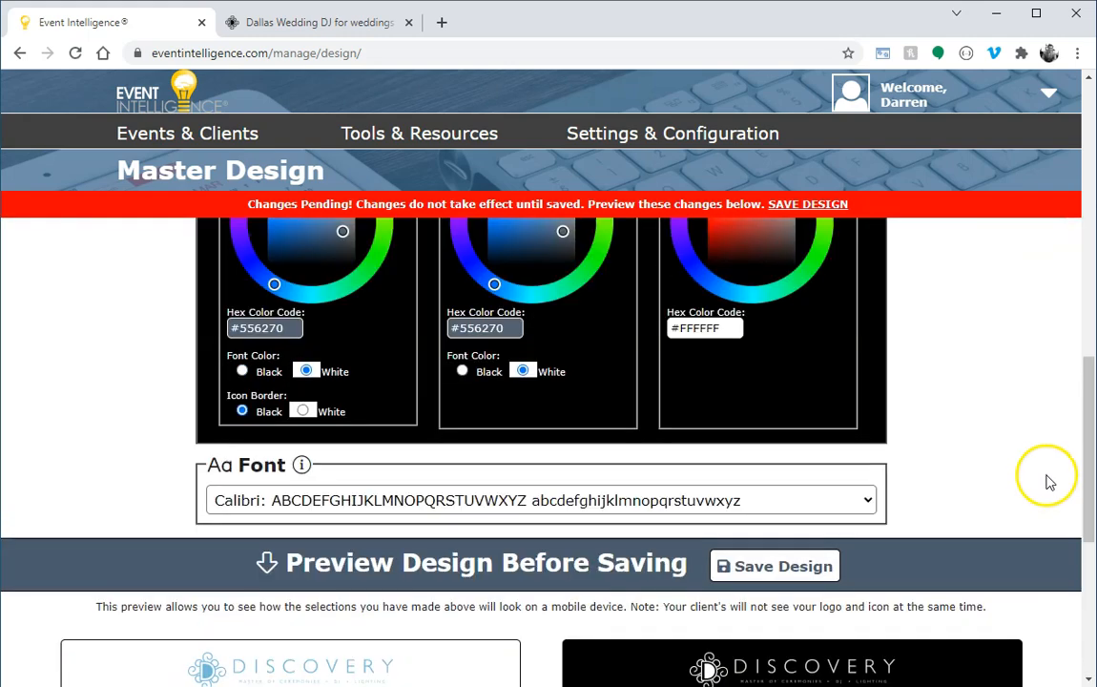
pyautogui.scroll(8, 1053, 482)
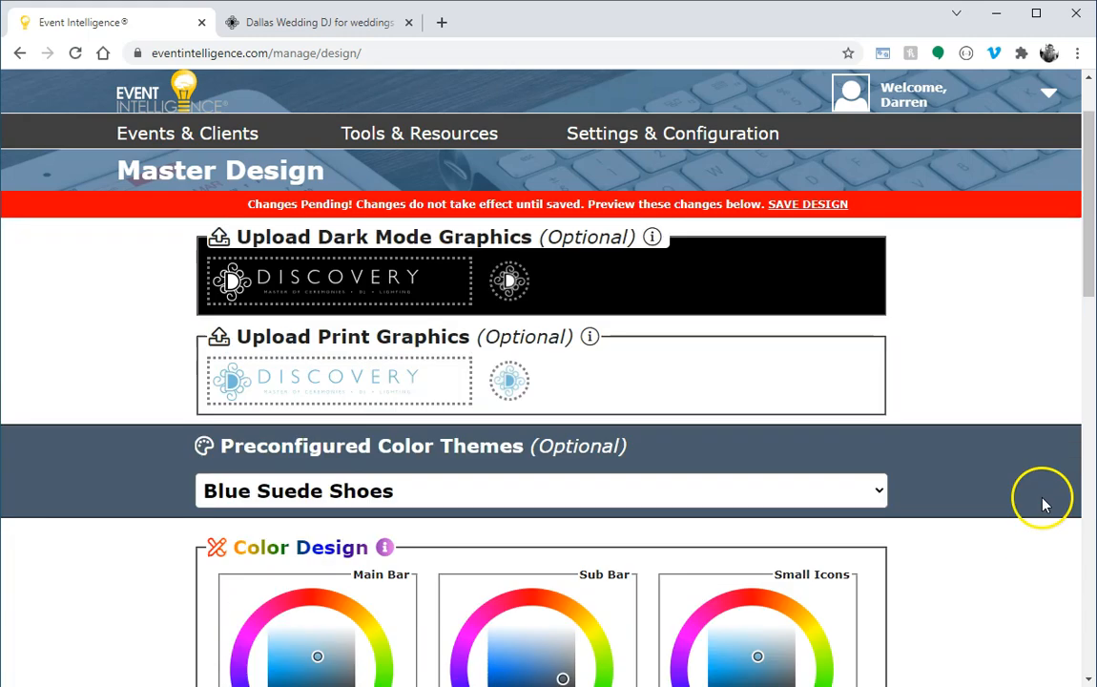
# Review the uploaded graphics, color settings and font against the light and dark mobile previews before saving.
pyautogui.scroll(1, 1043, 509)
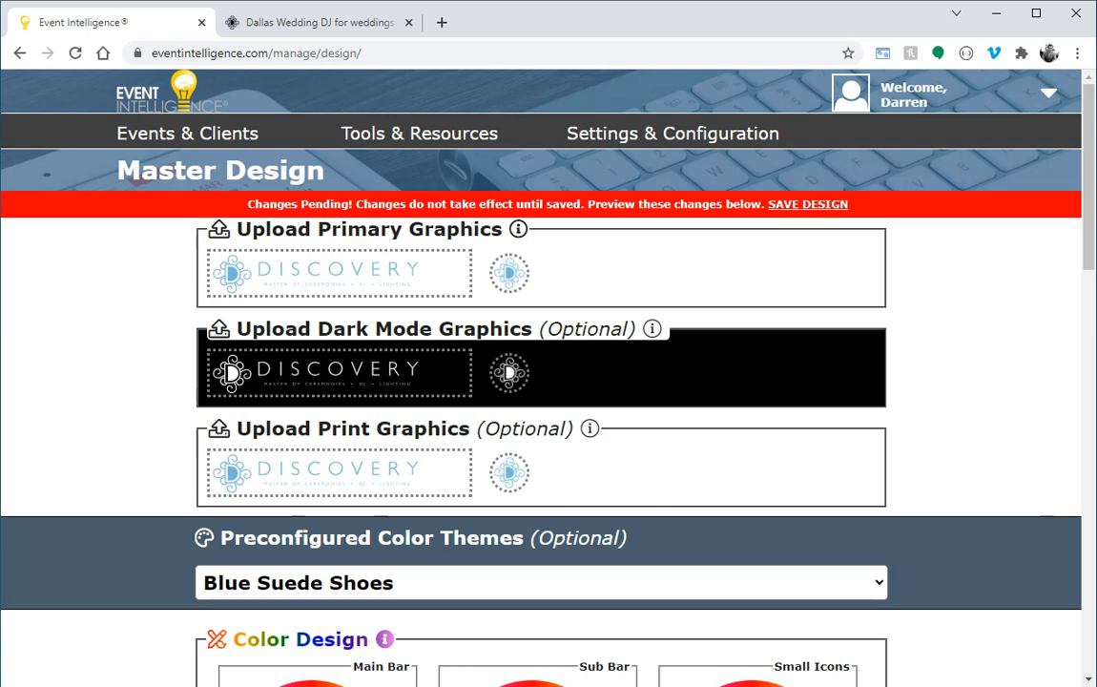
pyautogui.scroll(-15, 1059, 351)
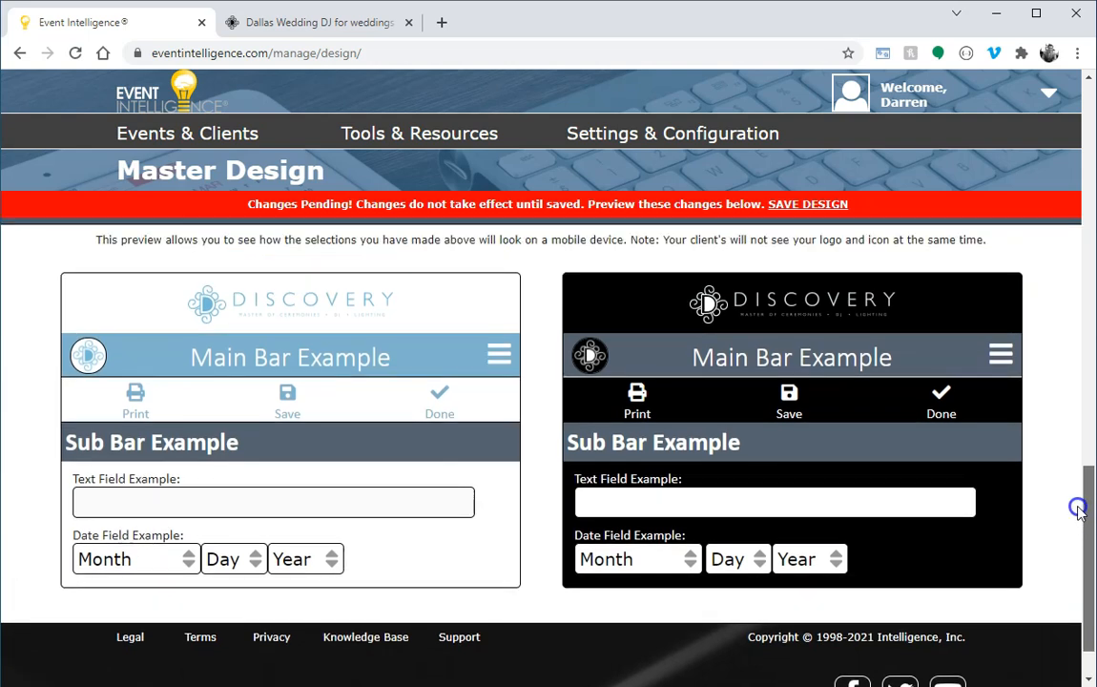
pyautogui.scroll(12, 1078, 510)
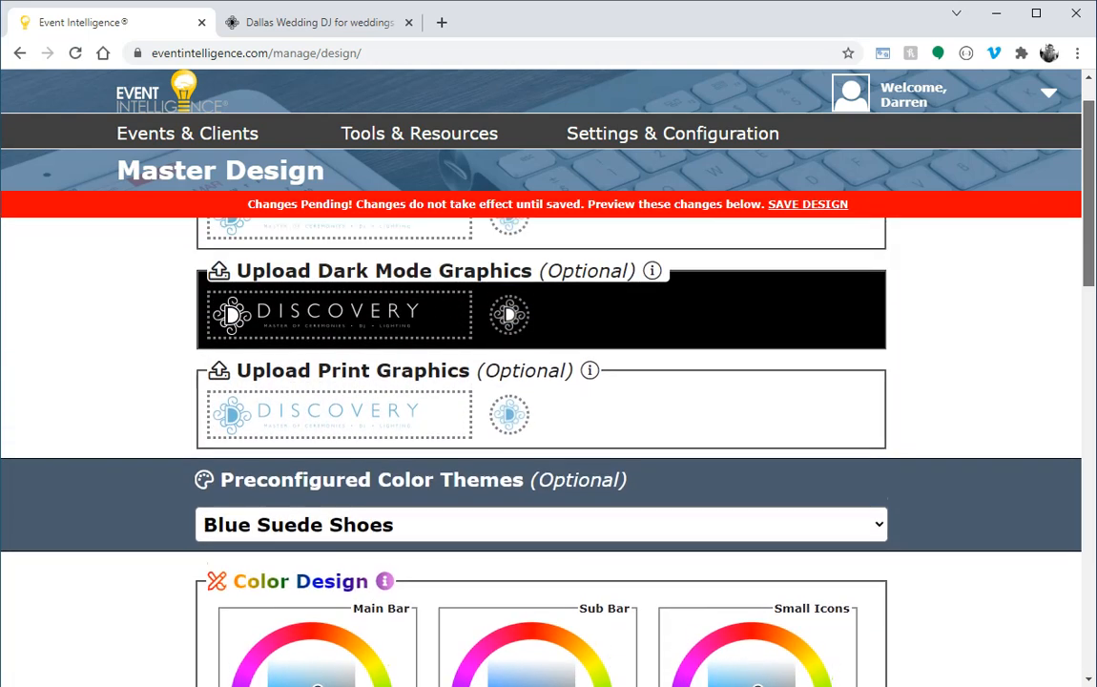
pyautogui.scroll(1, 541, 415)
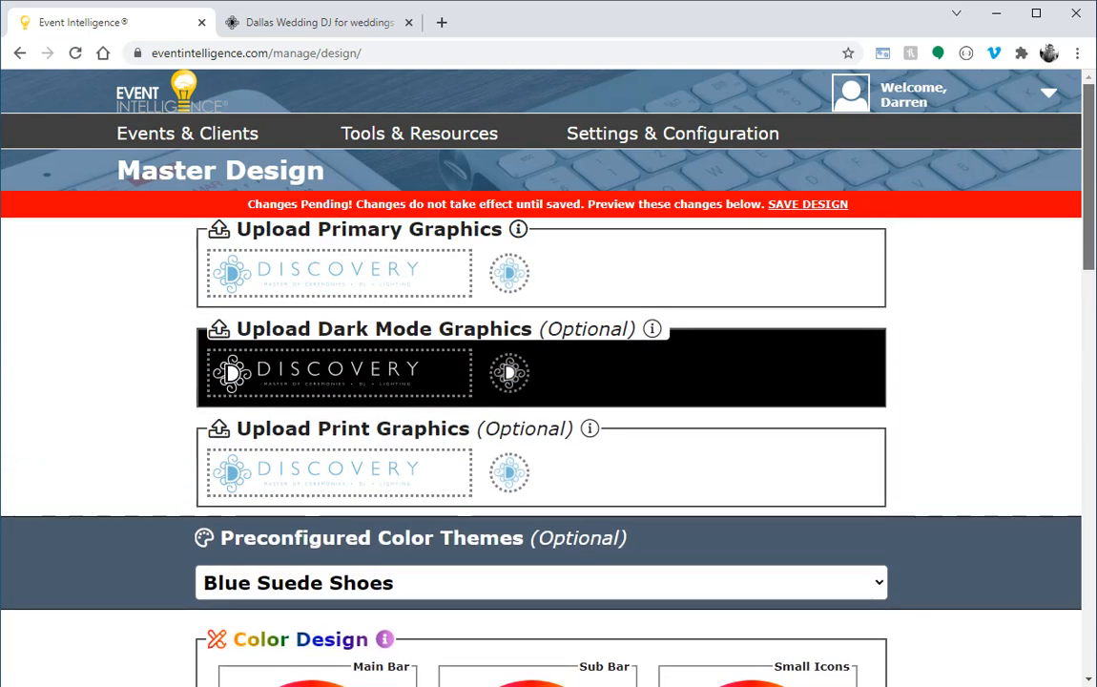
pyautogui.scroll(-3, 976, 452)
pyautogui.scroll(-15, 977, 452)
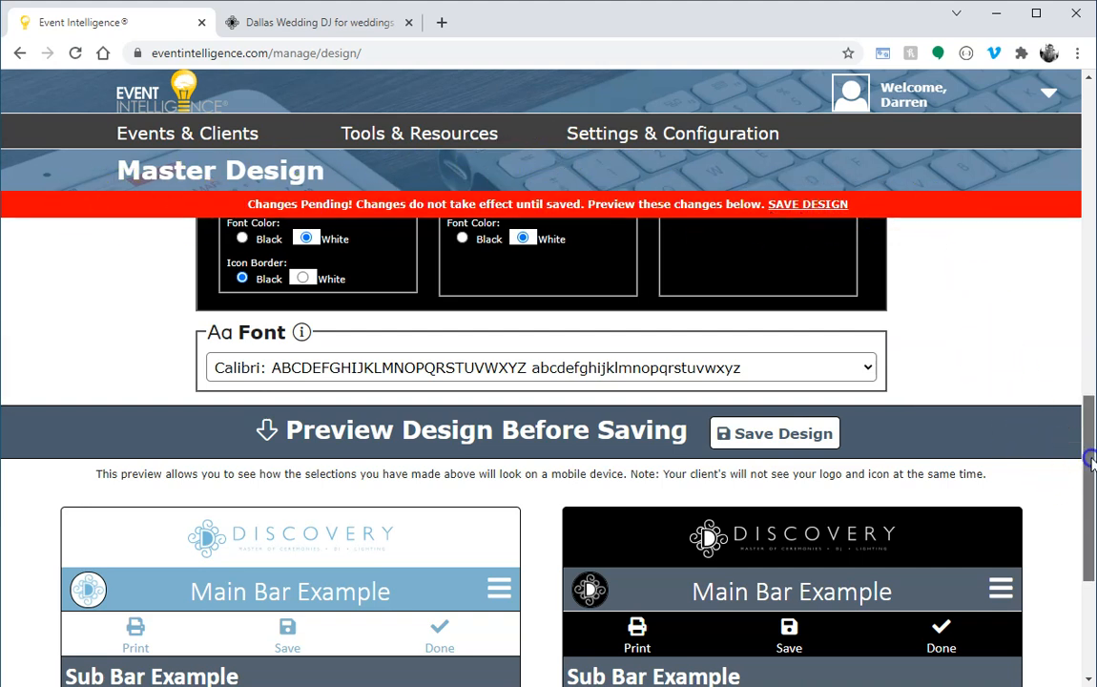
# Save the Master Design with its pending changes and dismiss the save notification.
pyautogui.scroll(3, 1085, 454)
pyautogui.moveTo(1088, 352); pyautogui.dragTo(1091, 491)
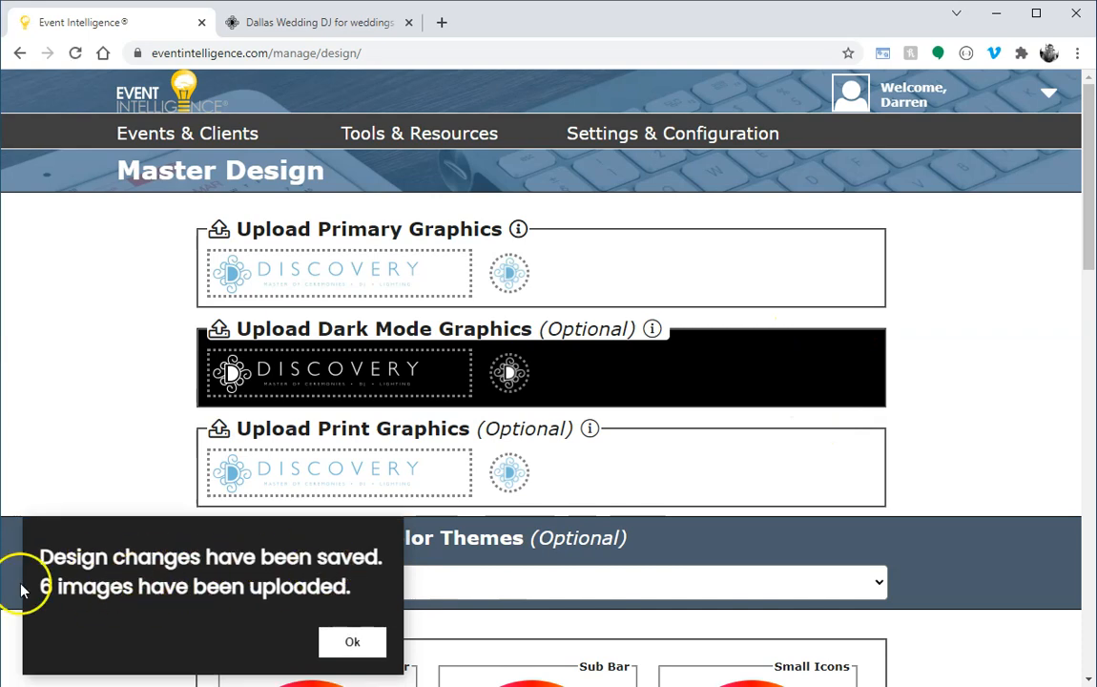
pyautogui.click(352, 643)
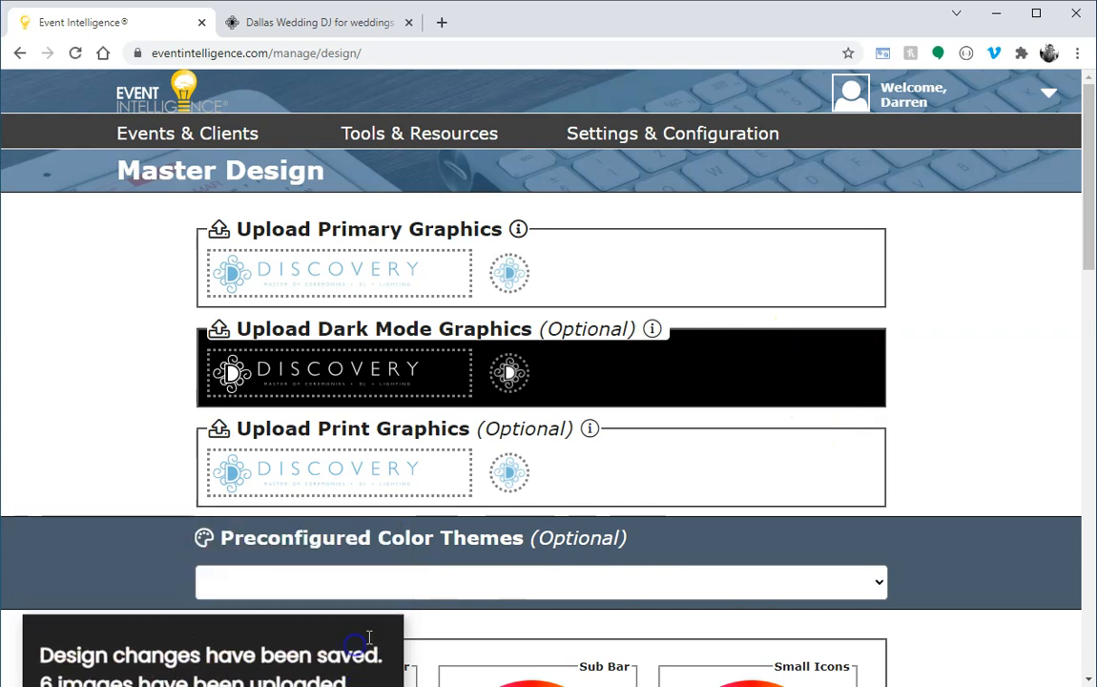
# Check the light and dark mobile previews of the saved design and return to the graphics sections.
pyautogui.moveTo(1090, 196); pyautogui.dragTo(1090, 606)
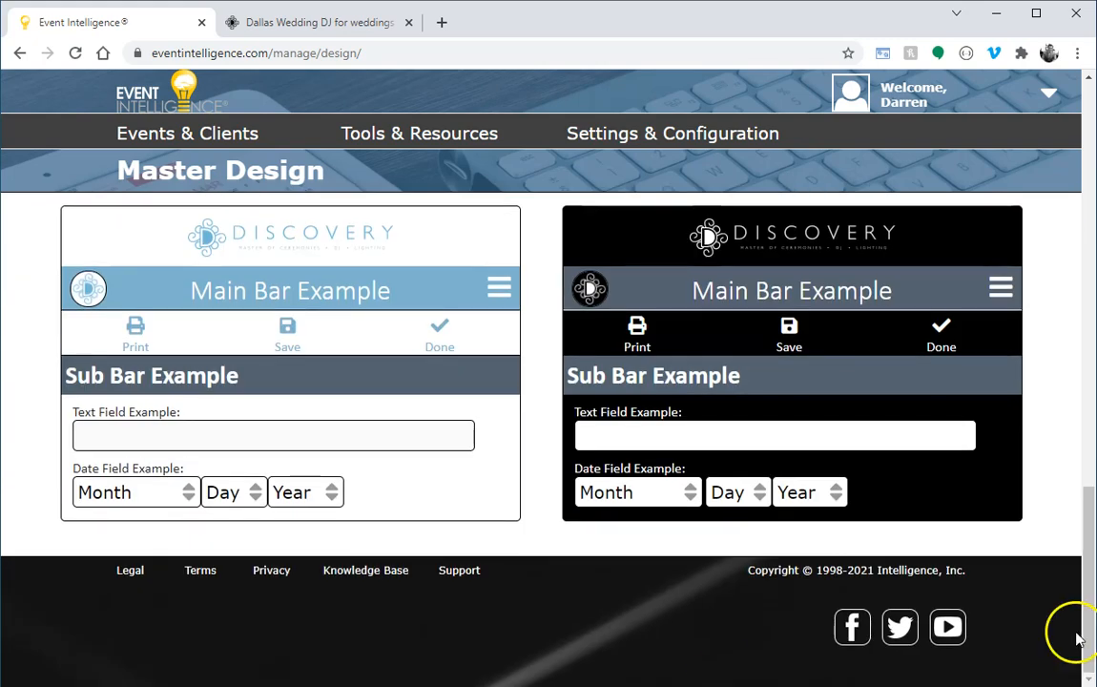
pyautogui.scroll(10, 1031, 434)
pyautogui.scroll(4, 1030, 434)
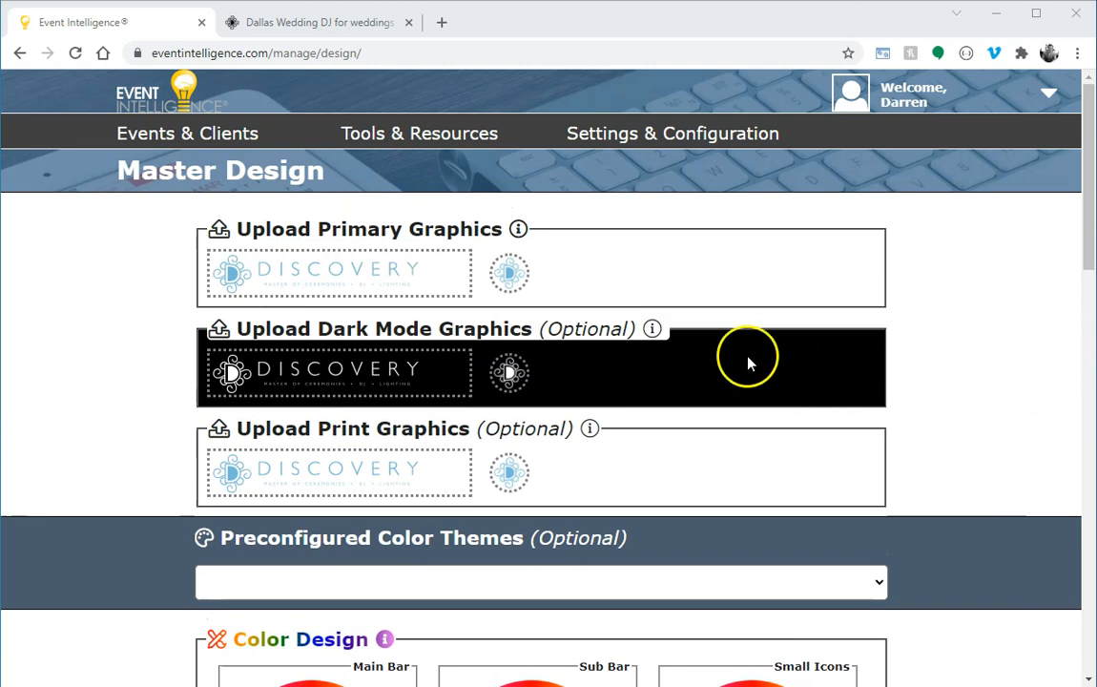
# Read the guidance notes for the dark mode graphics and the print graphics, closing each note.
pyautogui.click(652, 328)
pyautogui.click(965, 185)
pyautogui.click(589, 430)
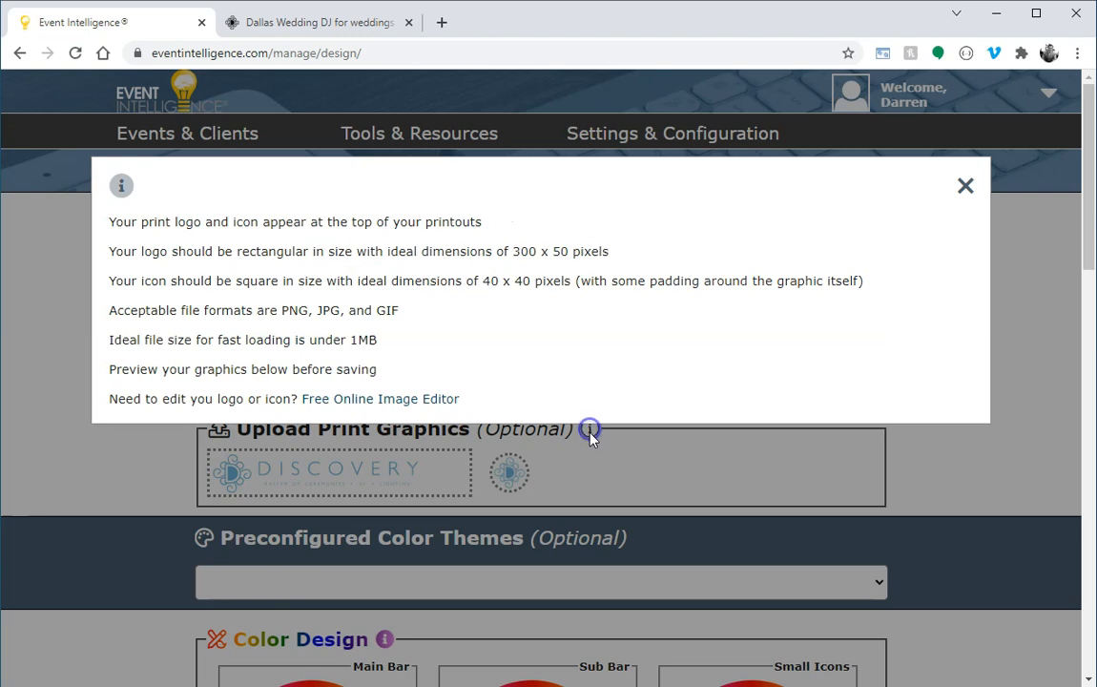
pyautogui.click(965, 186)
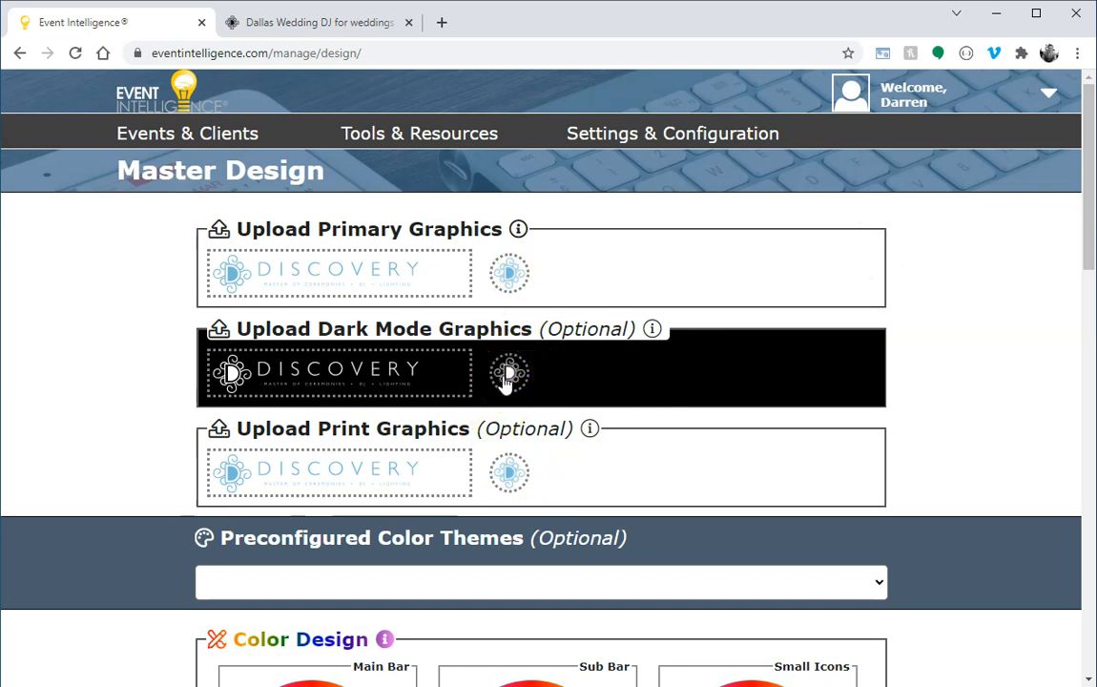
pyautogui.click(651, 328)
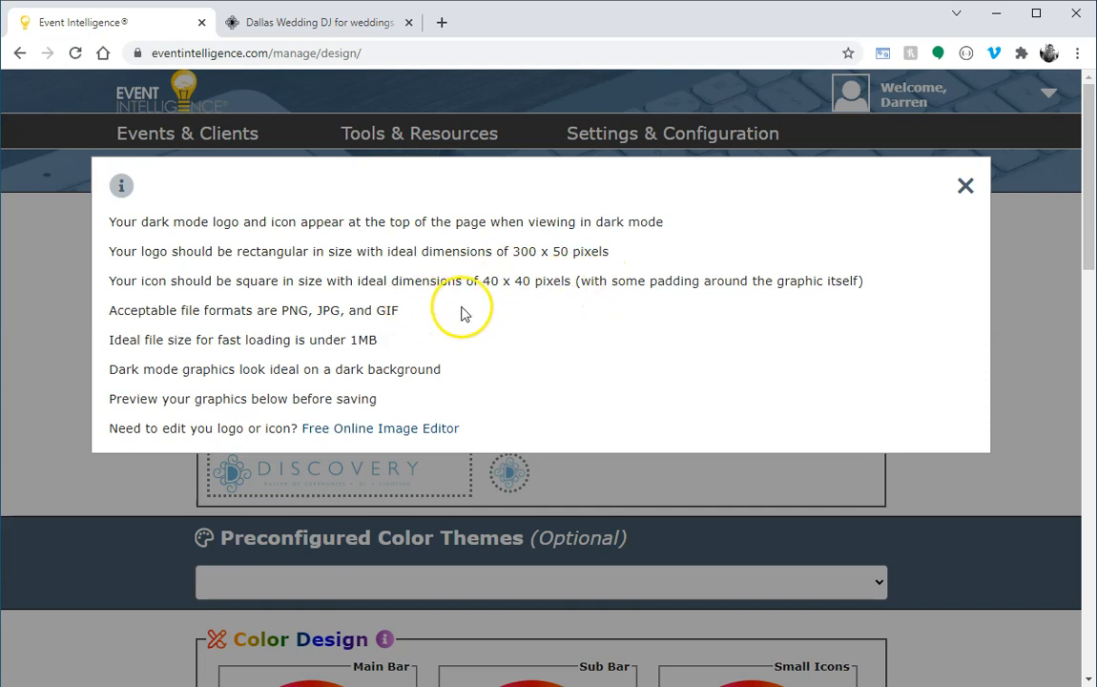
pyautogui.click(966, 186)
# Read the guidance note for Color Design, close it, and look over the light and Dark Mode color settings.
pyautogui.scroll(-2, 916, 296)
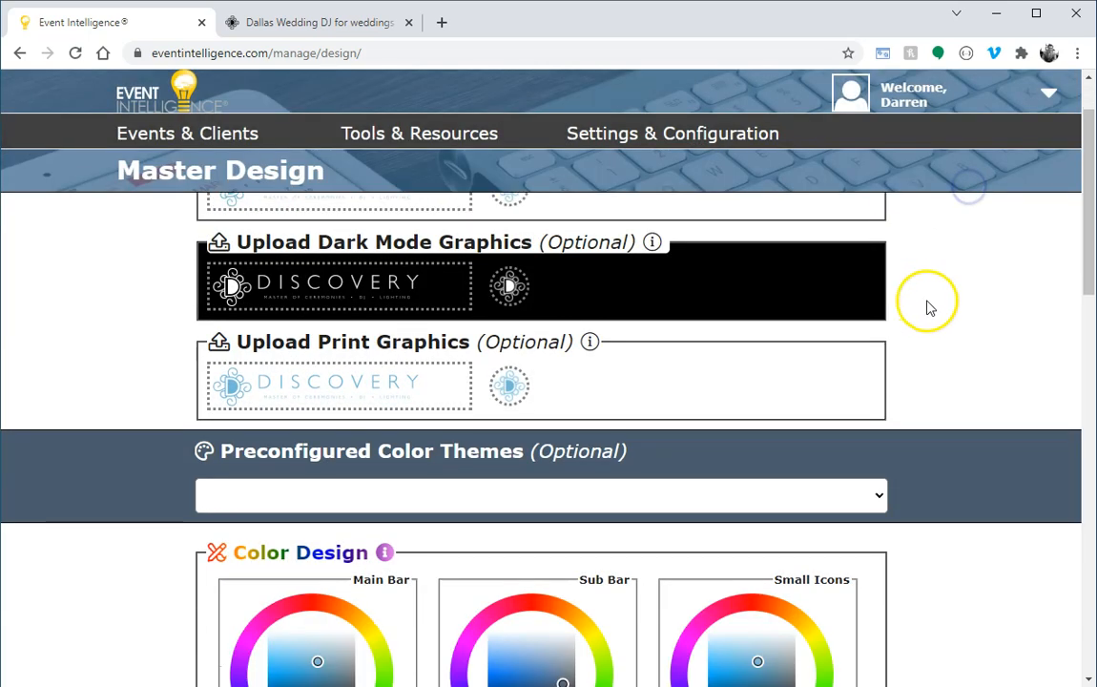
pyautogui.scroll(-3, 931, 305)
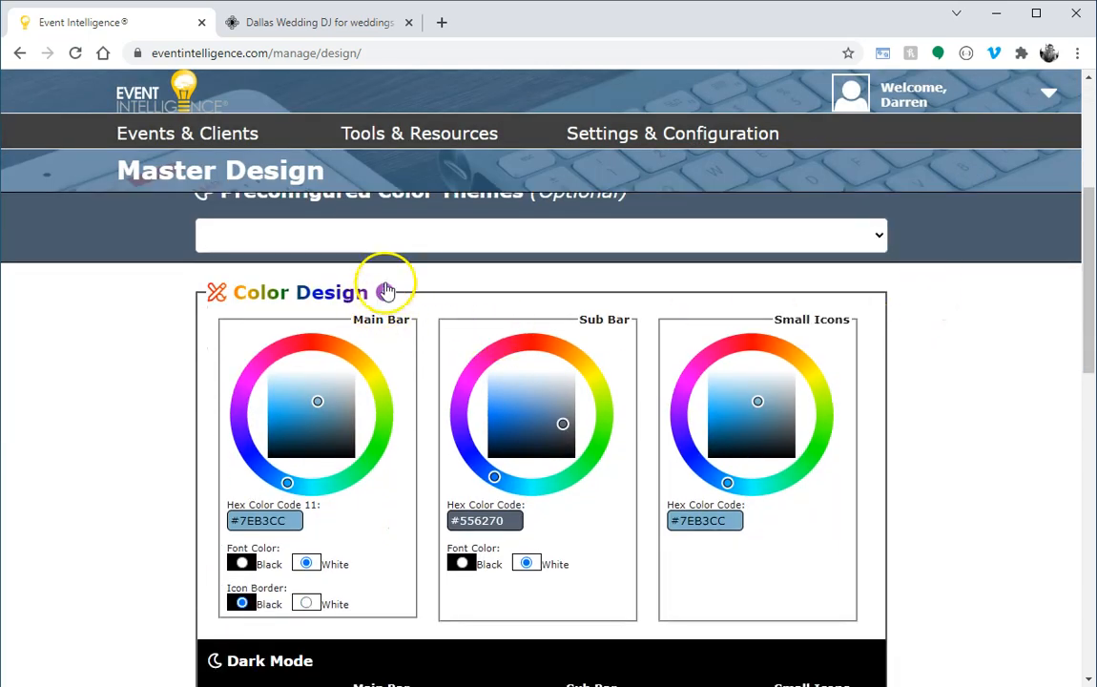
pyautogui.click(386, 291)
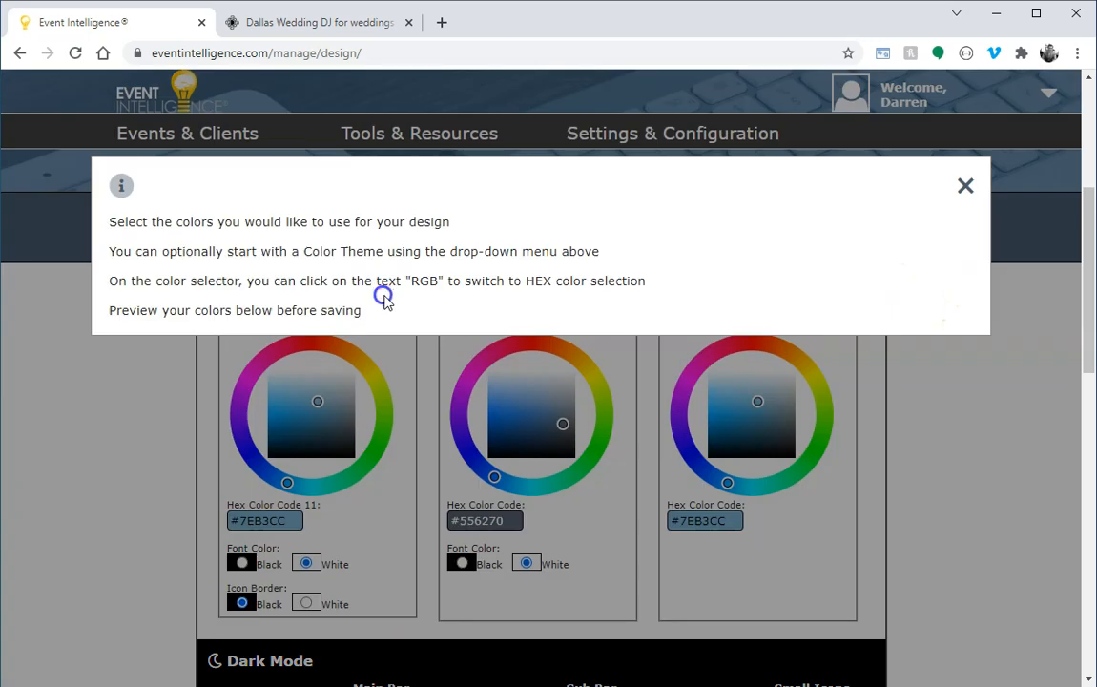
pyautogui.click(967, 187)
pyautogui.scroll(-5, 937, 294)
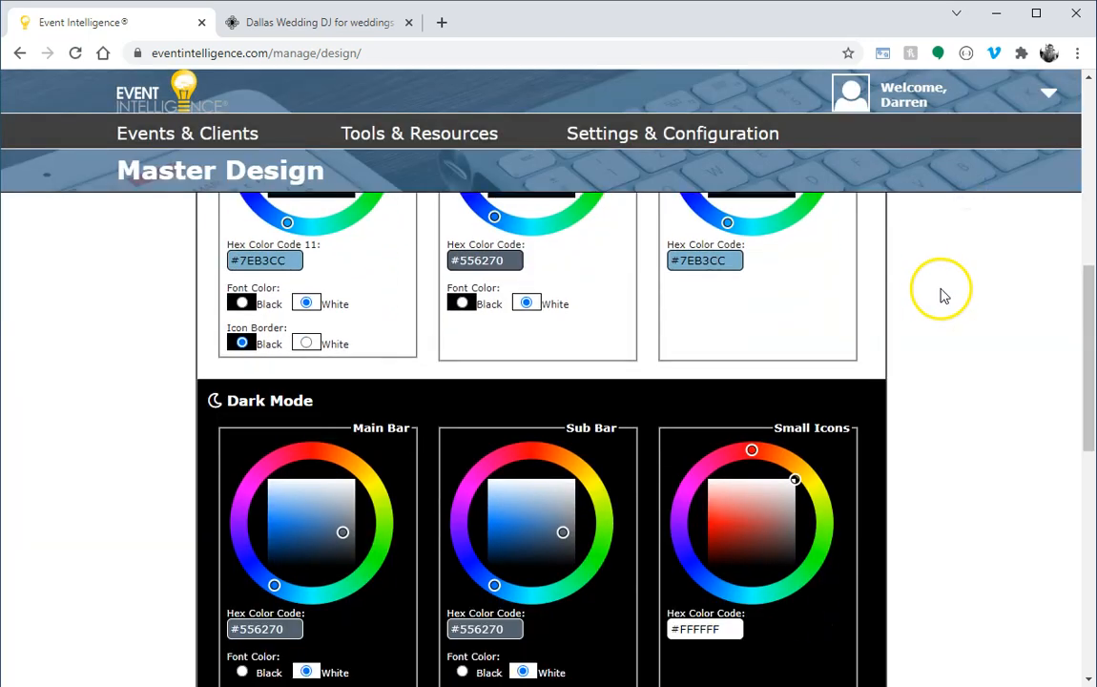